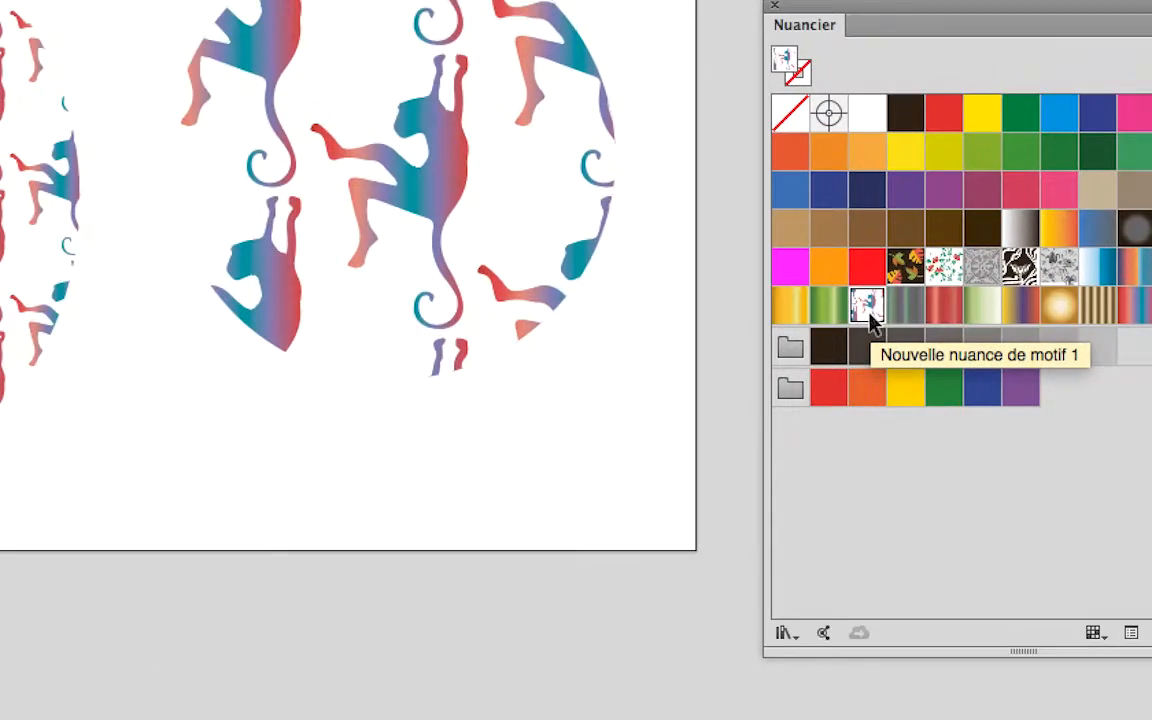
# Step: Open the monkey pattern swatch for editing and activate the Pattern Tile tool
pyautogui.doubleClick(868, 310)
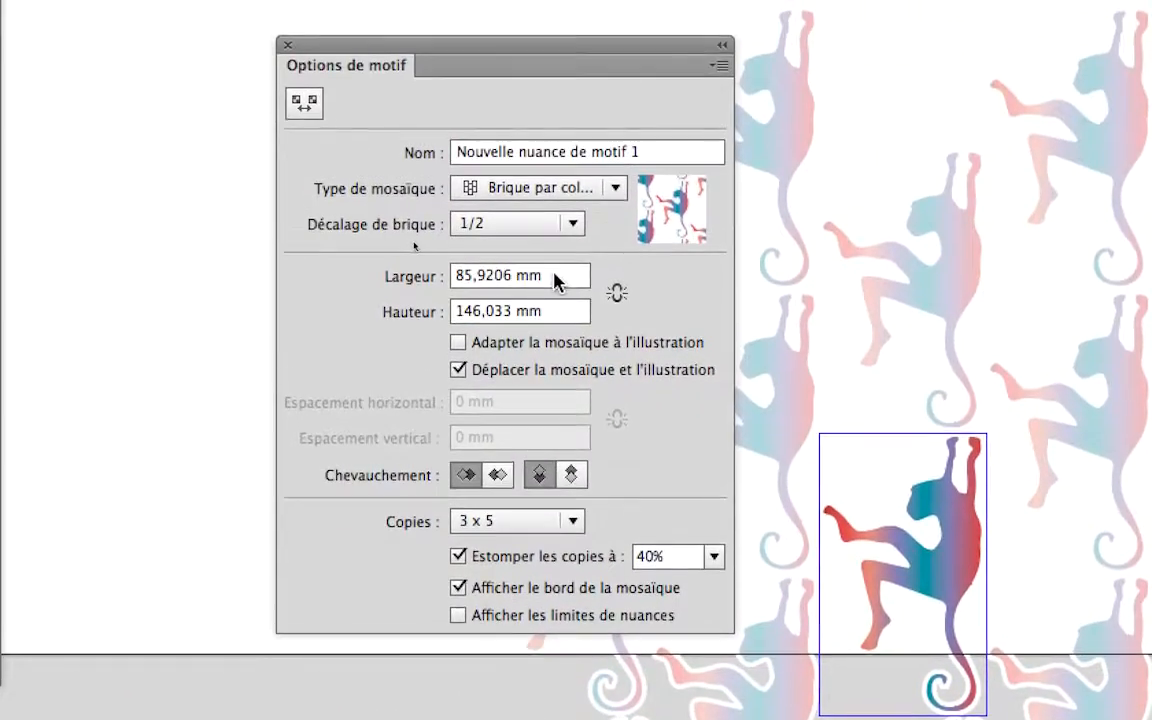
pyautogui.moveTo(554, 264); pyautogui.dragTo(456, 264)
pyautogui.moveTo(554, 299); pyautogui.dragTo(460, 299)
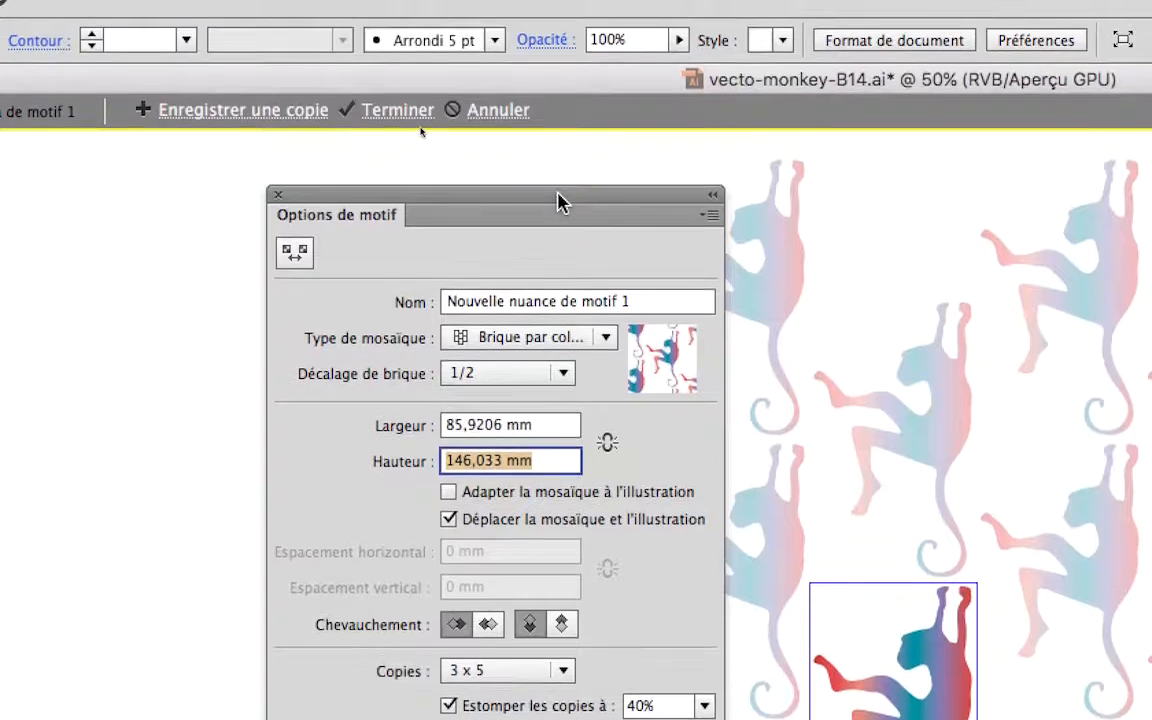
pyautogui.moveTo(624, 31); pyautogui.dragTo(648, 370)
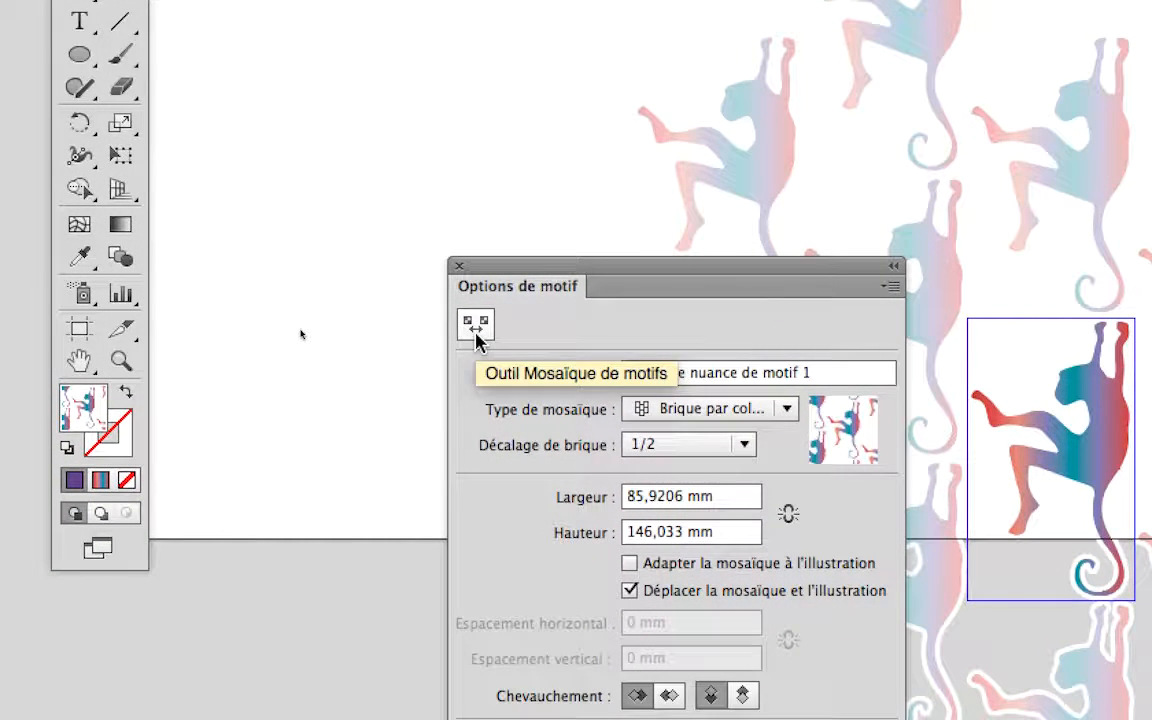
pyautogui.click(476, 324)
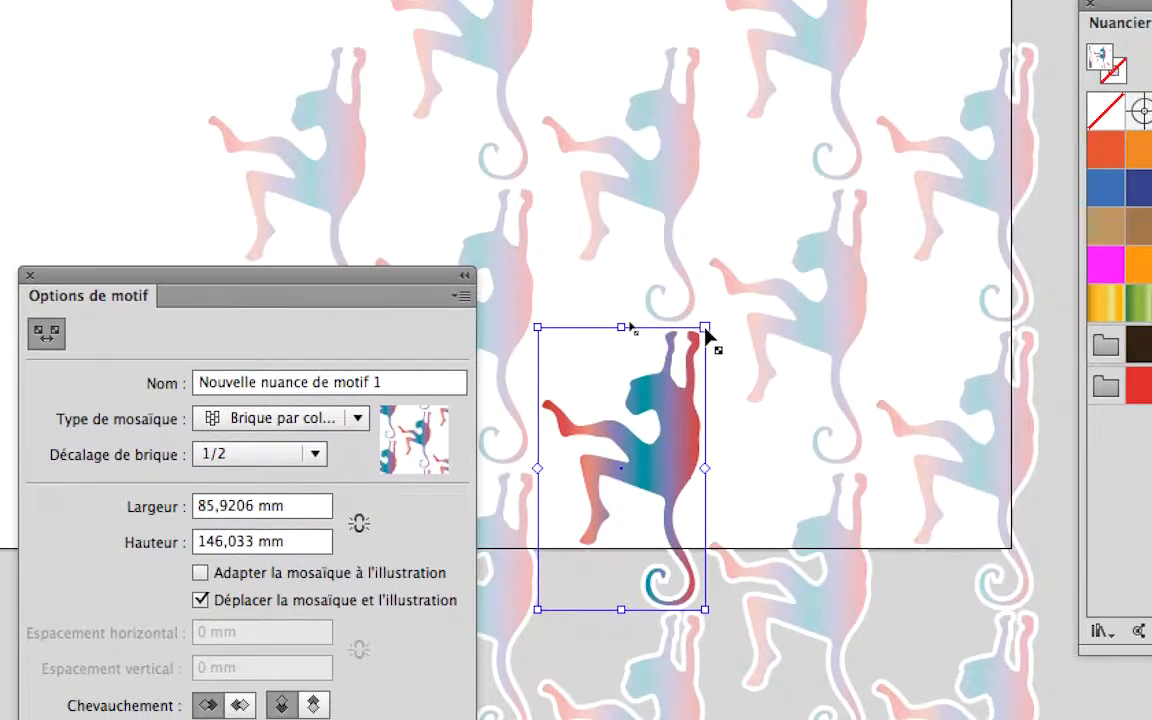
# Step: Enlarge the pattern tile around the monkey at its upper and lower corners to space the copies farther apart
pyautogui.moveTo(708, 326); pyautogui.dragTo(731, 306)
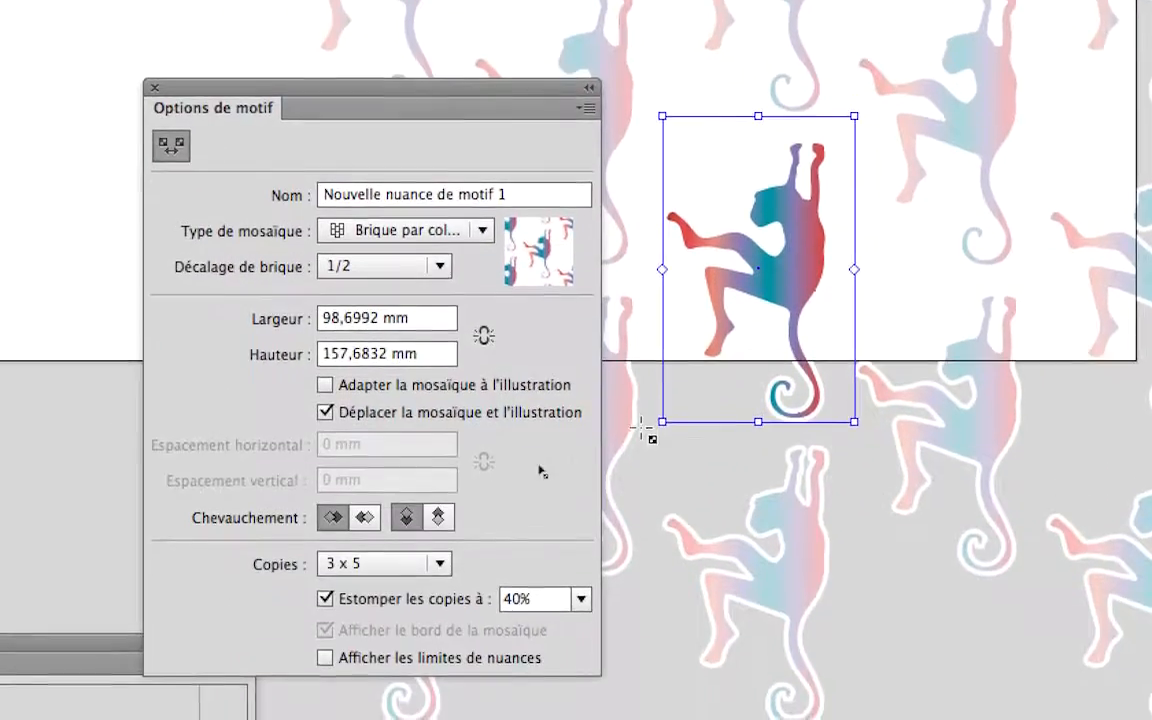
pyautogui.moveTo(552, 583); pyautogui.dragTo(523, 605)
pyautogui.moveTo(638, 438); pyautogui.dragTo(638, 437)
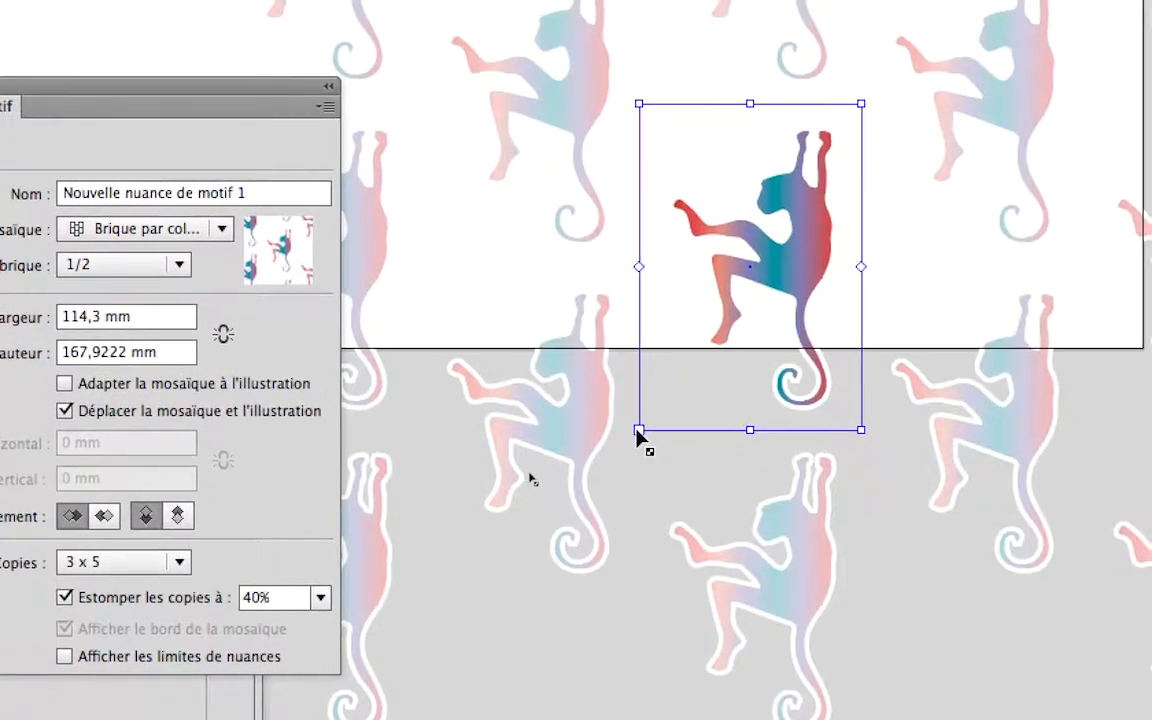
pyautogui.moveTo(638, 437); pyautogui.dragTo(604, 452)
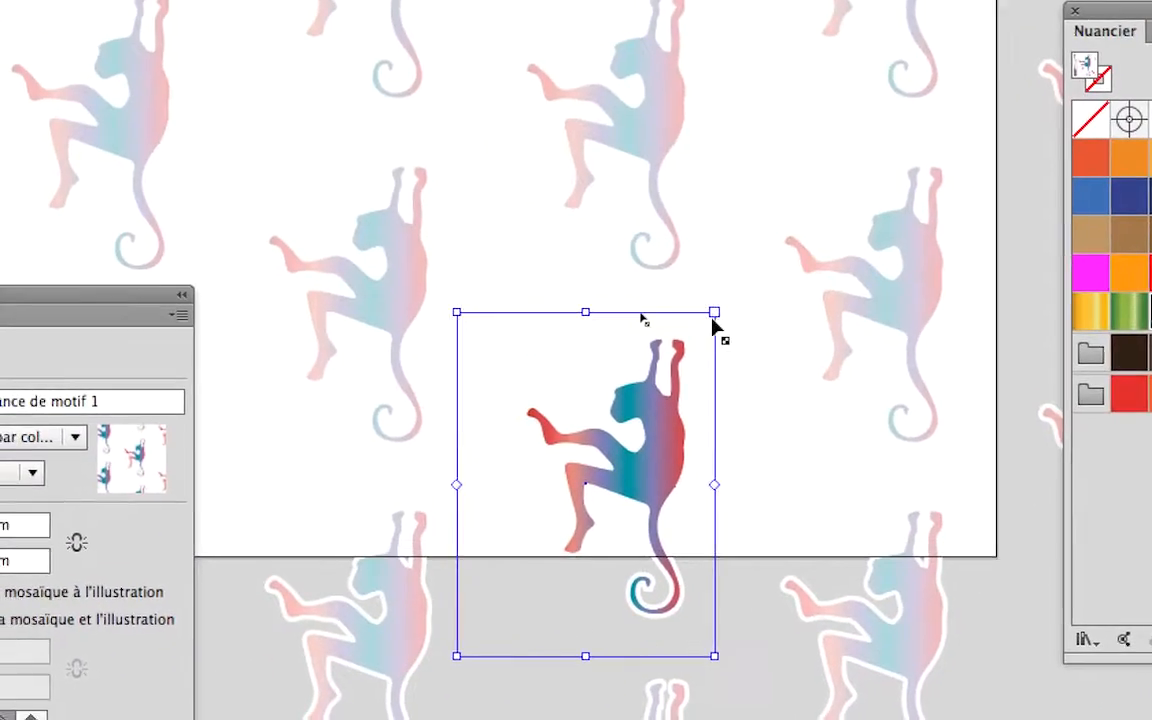
# Step: Shrink the pattern tile to about 54.7 mm wide and 82.3 mm high so that neighbouring monkeys overlap
pyautogui.moveTo(713, 318); pyautogui.dragTo(647, 383)
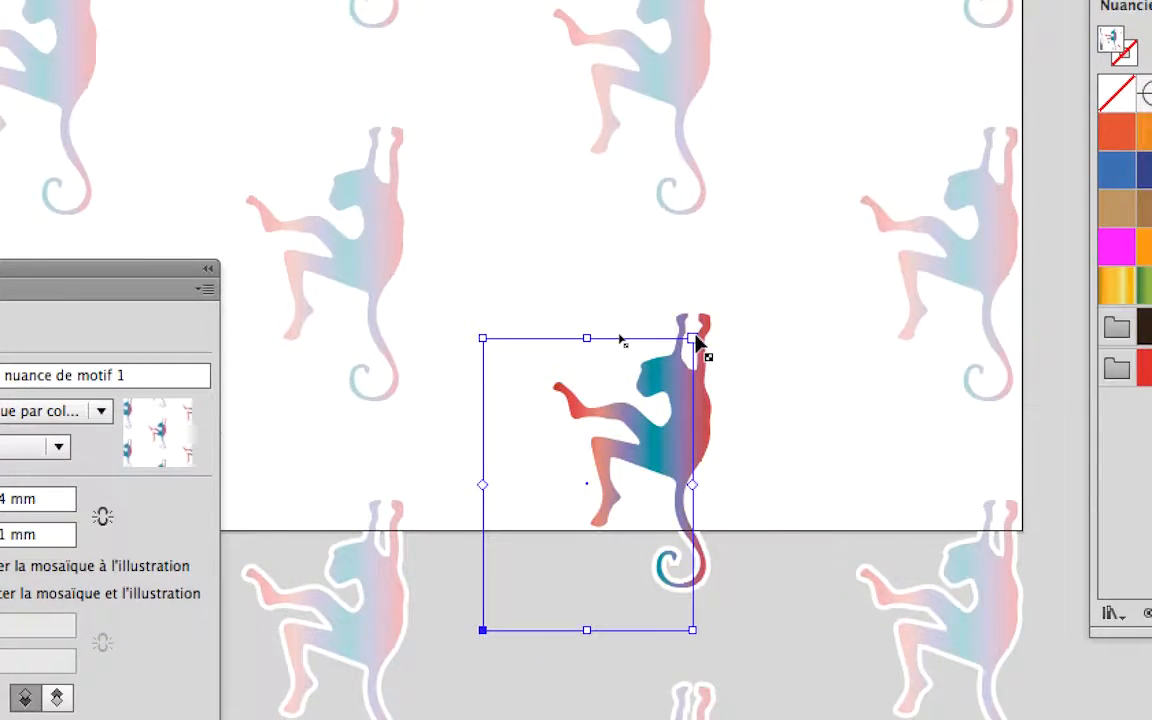
pyautogui.moveTo(697, 341); pyautogui.dragTo(696, 341)
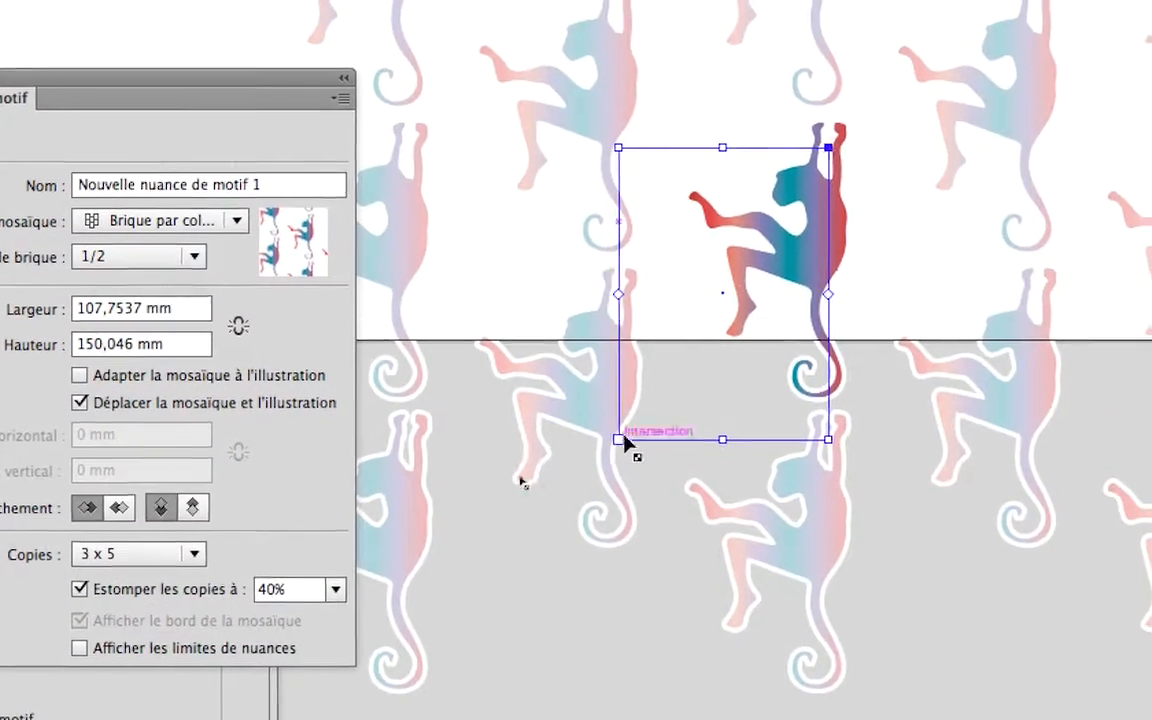
pyautogui.moveTo(625, 441); pyautogui.dragTo(722, 352)
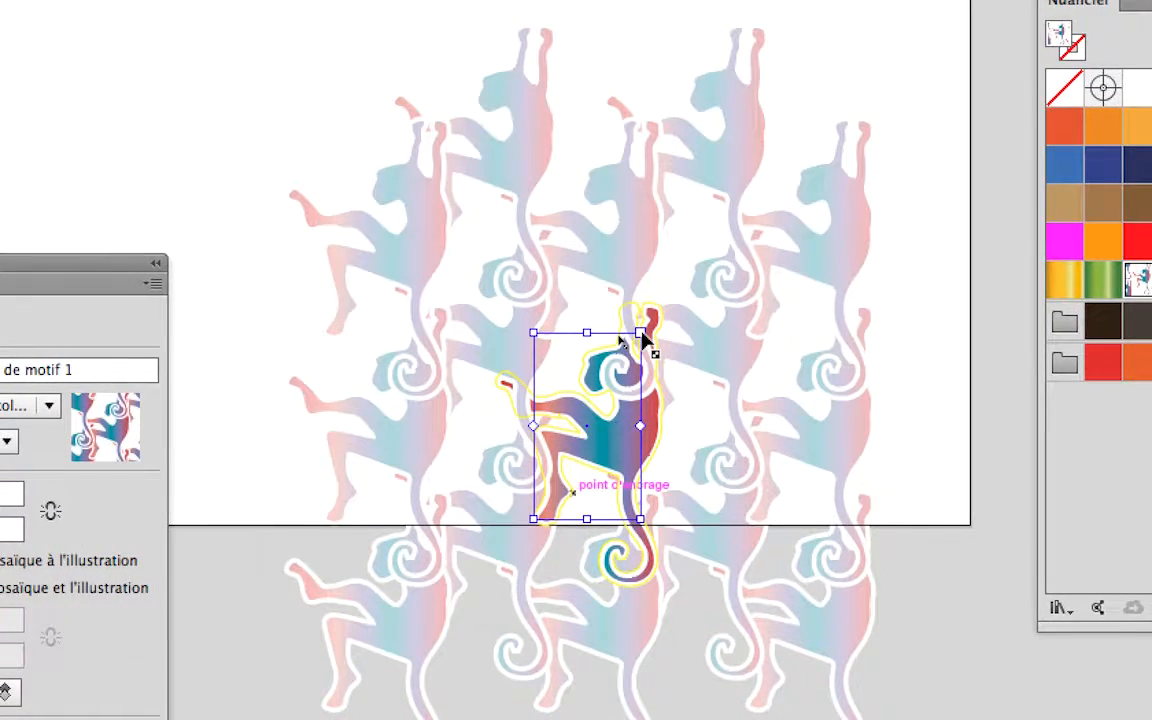
pyautogui.moveTo(641, 332); pyautogui.dragTo(643, 346)
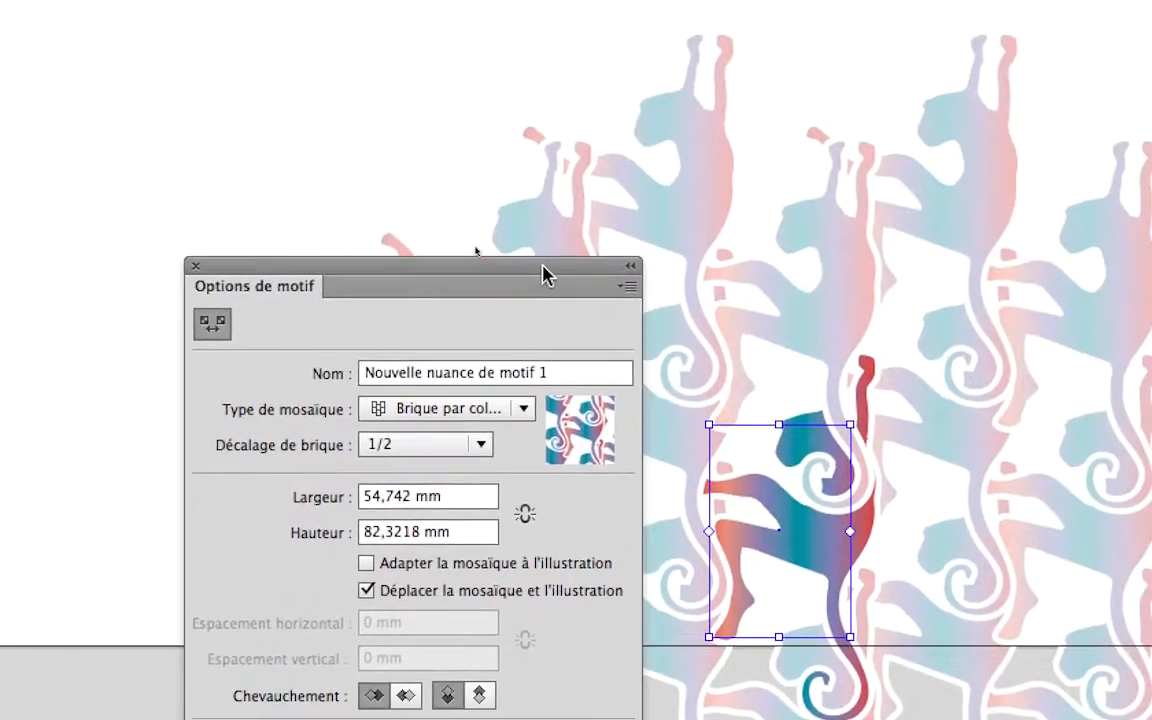
pyautogui.moveTo(543, 266); pyautogui.dragTo(536, 239)
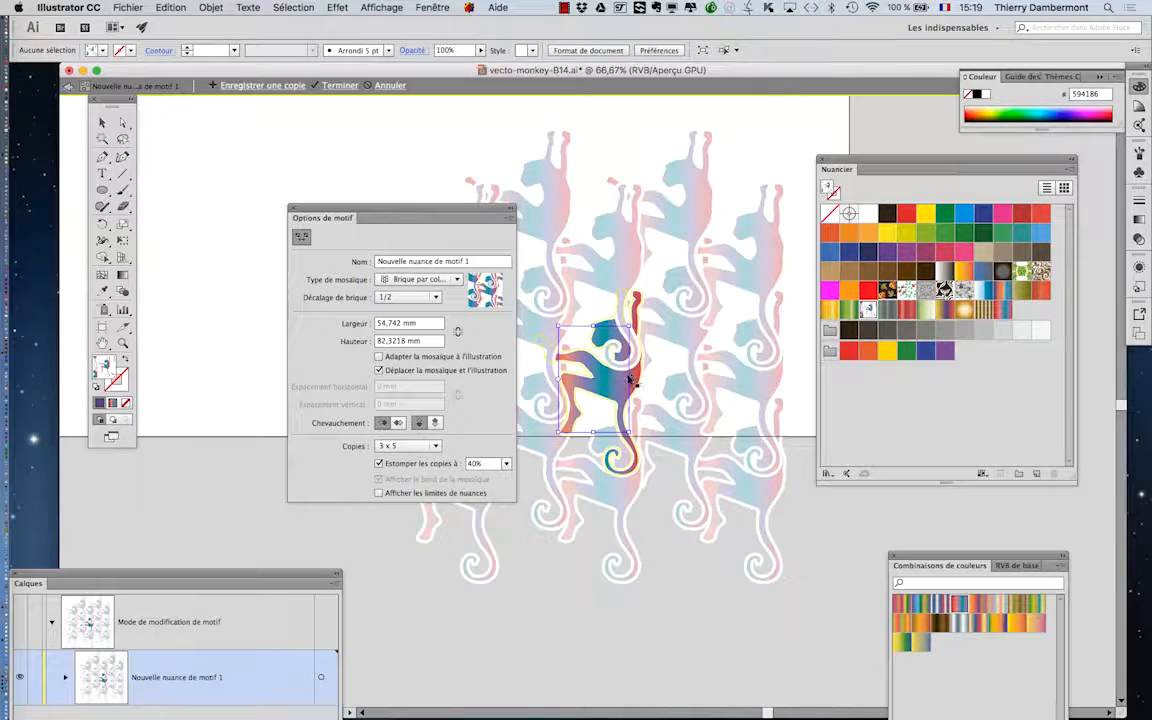
# Step: Try the right-in-front and bottom-in-front tile overlaps, and return to left in front and top in front
pyautogui.moveTo(467, 218); pyautogui.dragTo(335, 208)
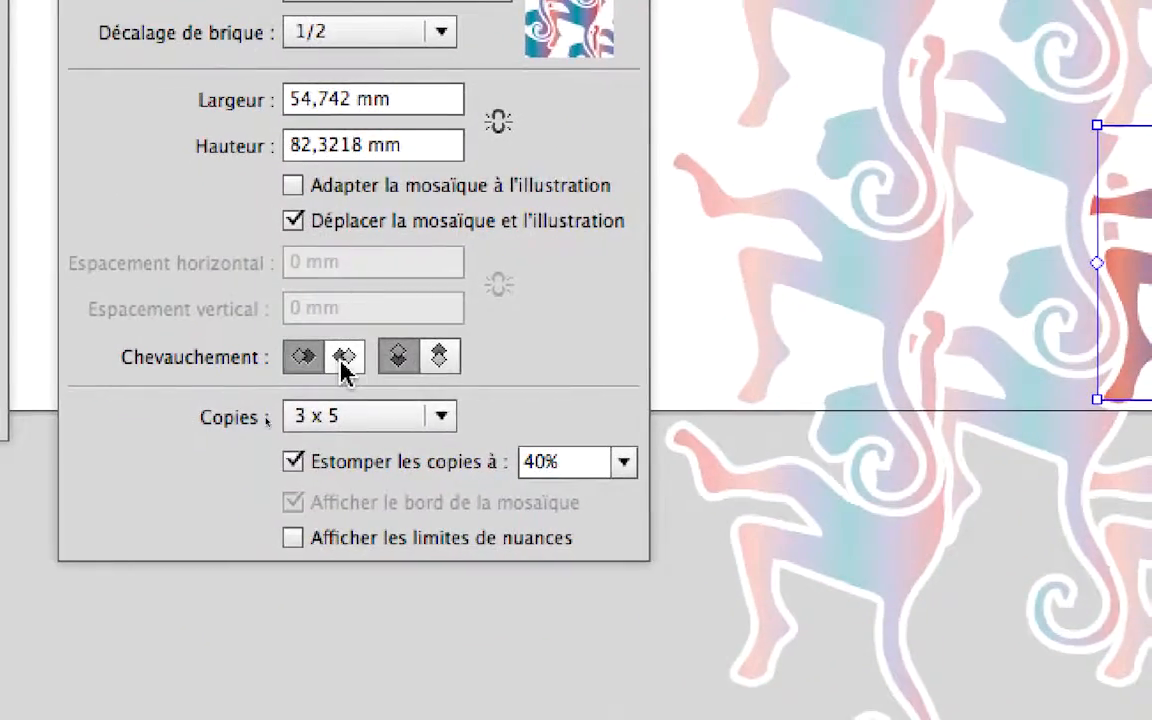
pyautogui.click(343, 360)
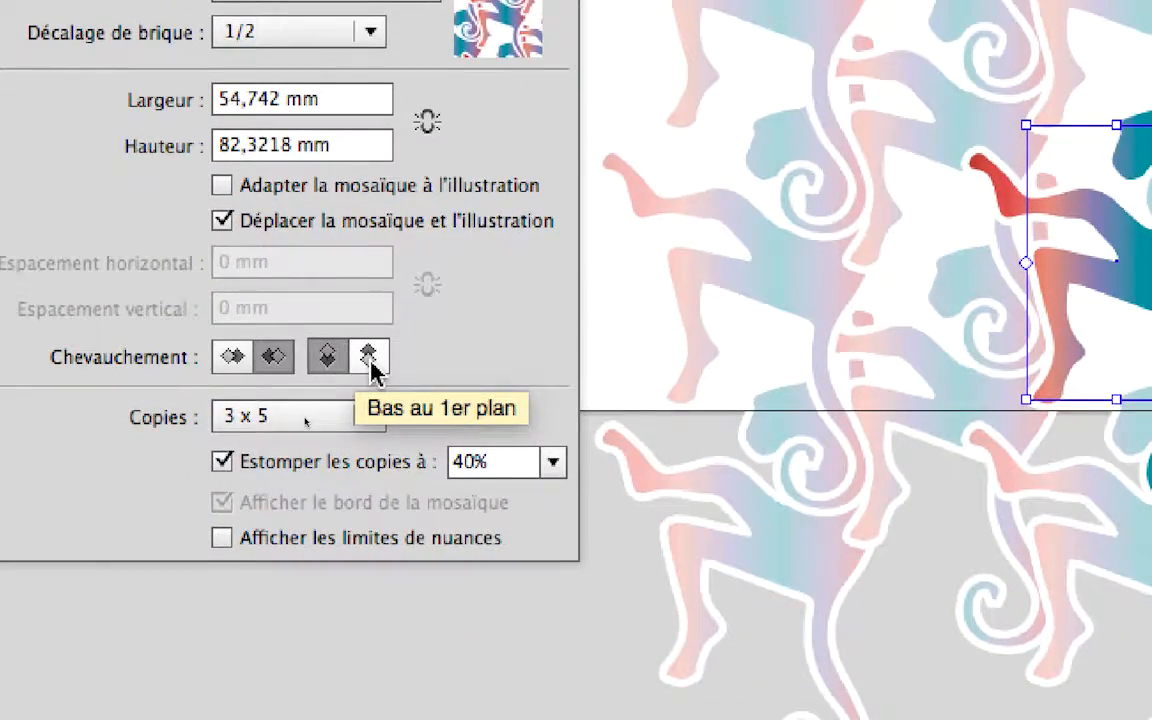
pyautogui.click(369, 358)
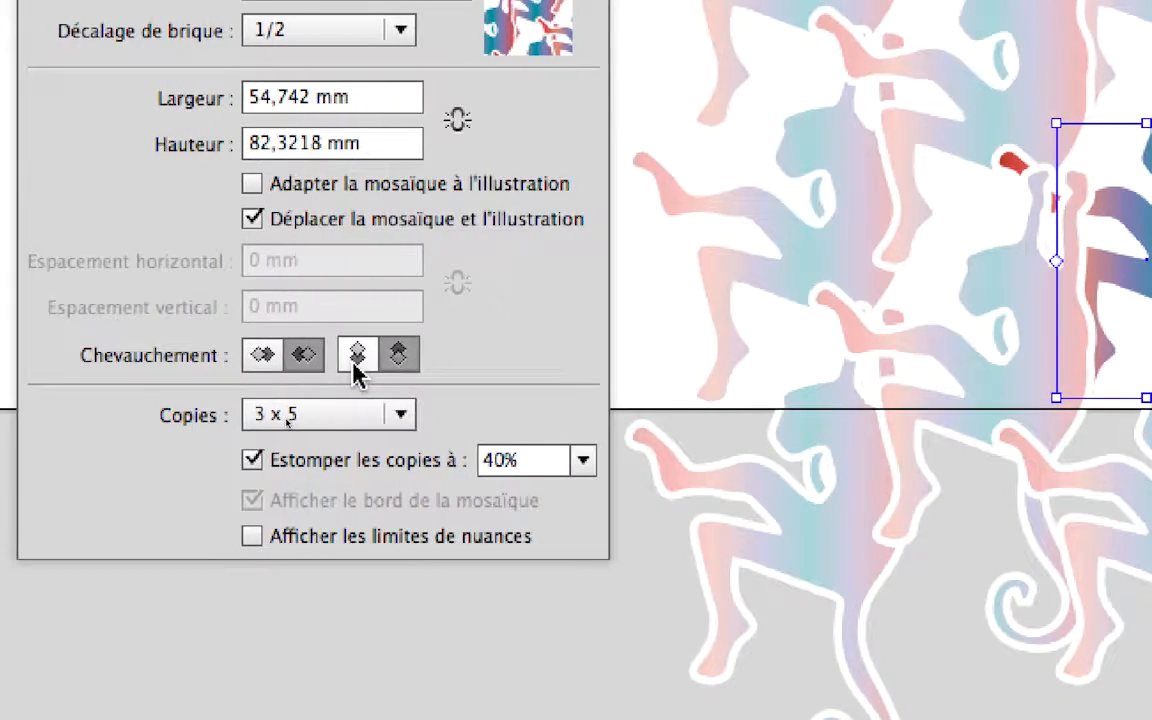
pyautogui.click(353, 359)
pyautogui.click(393, 352)
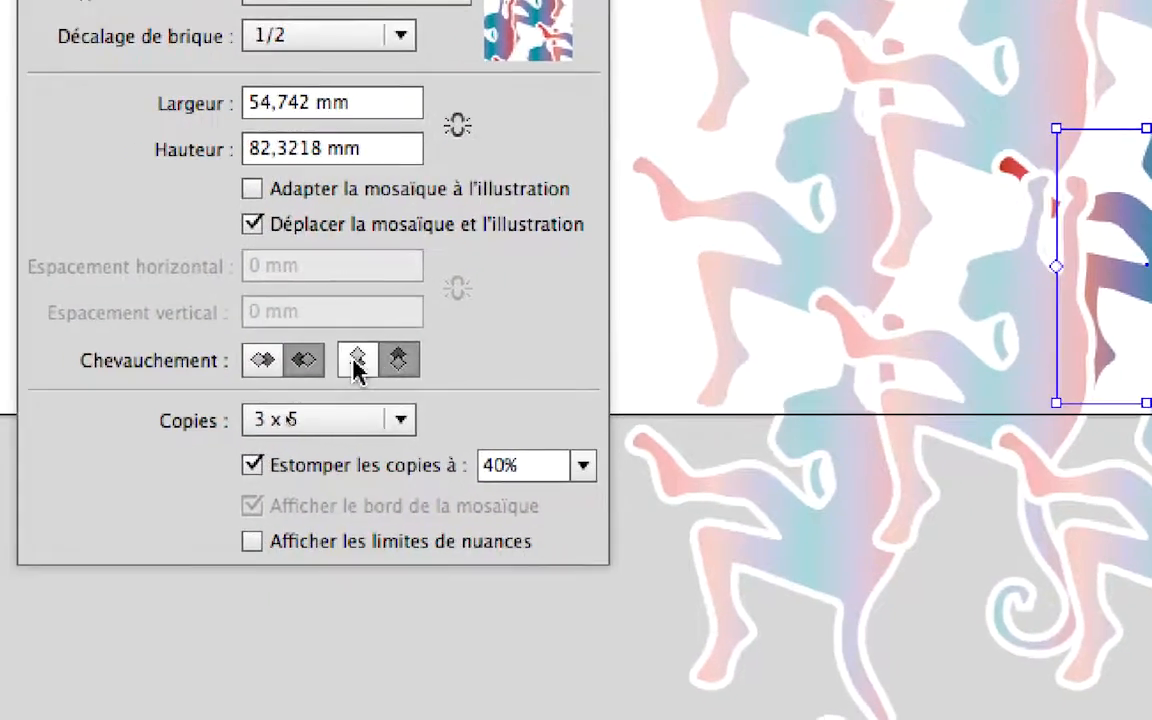
pyautogui.click(331, 364)
pyautogui.click(238, 364)
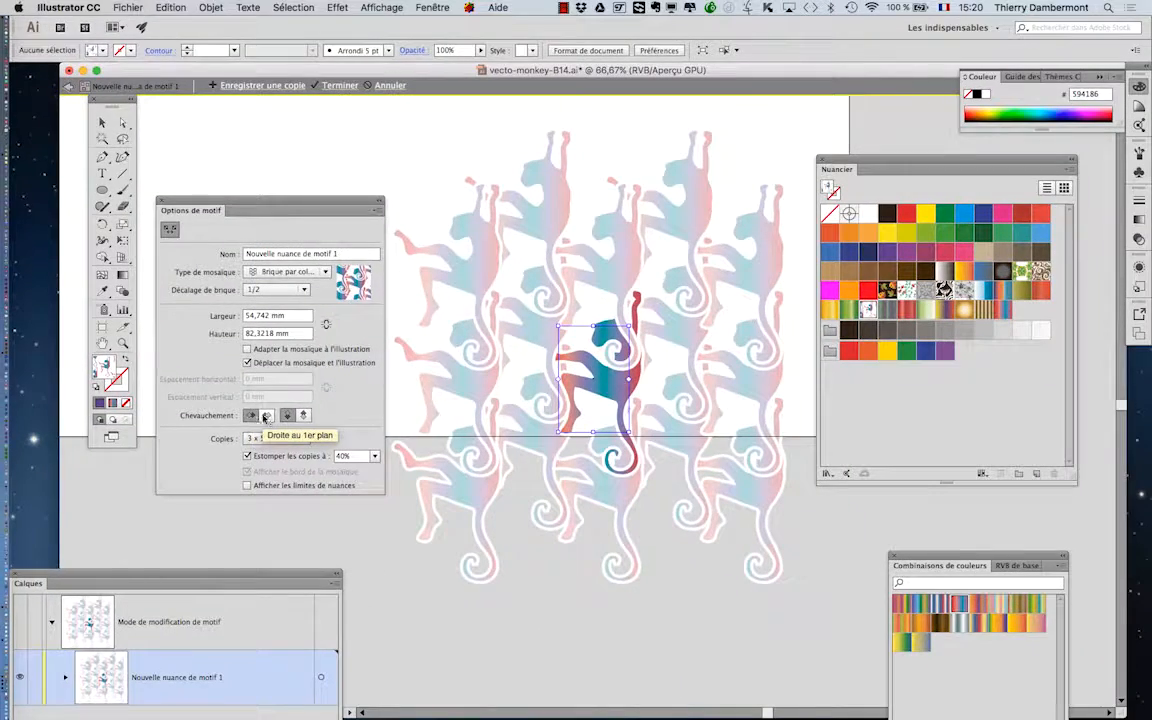
# Step: Compare the horizontal and vertical overlap options again and settle on right in front with top in front
pyautogui.click(266, 416)
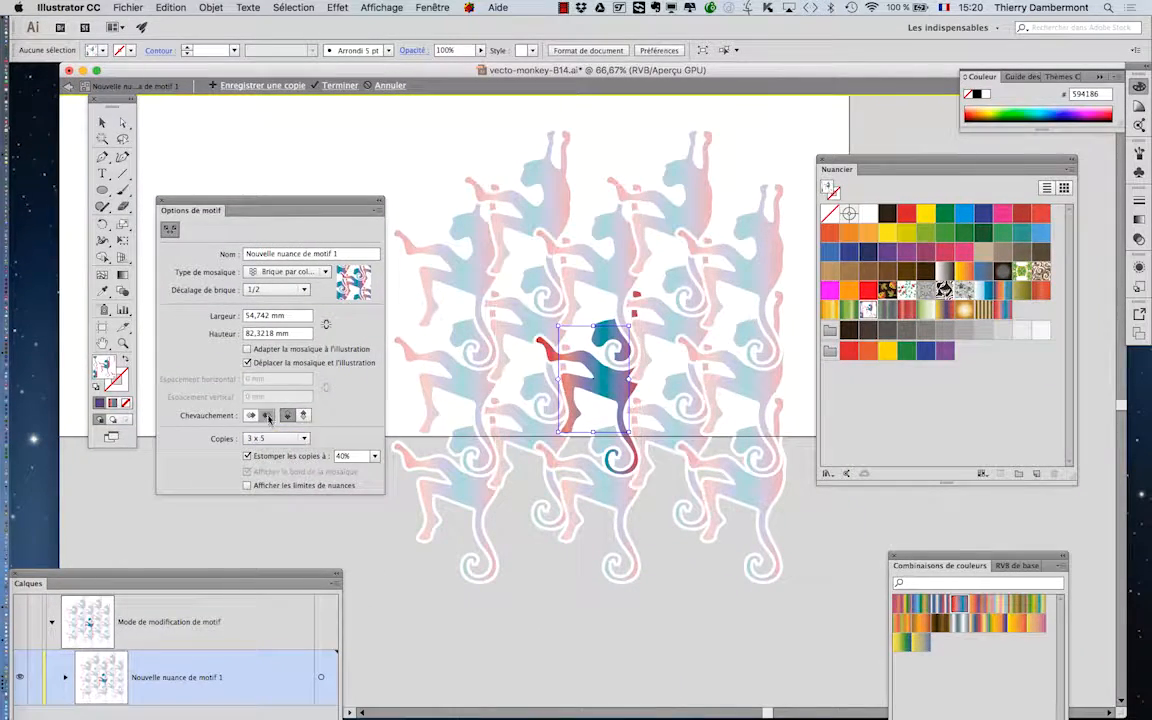
pyautogui.click(305, 417)
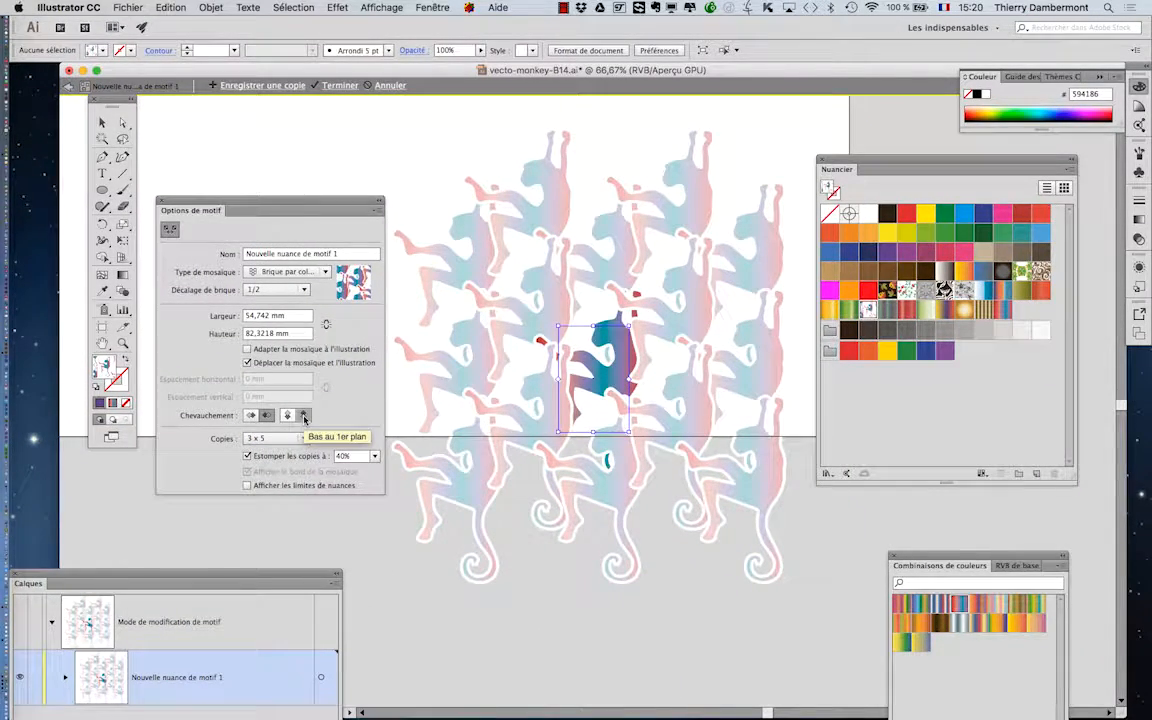
pyautogui.click(288, 417)
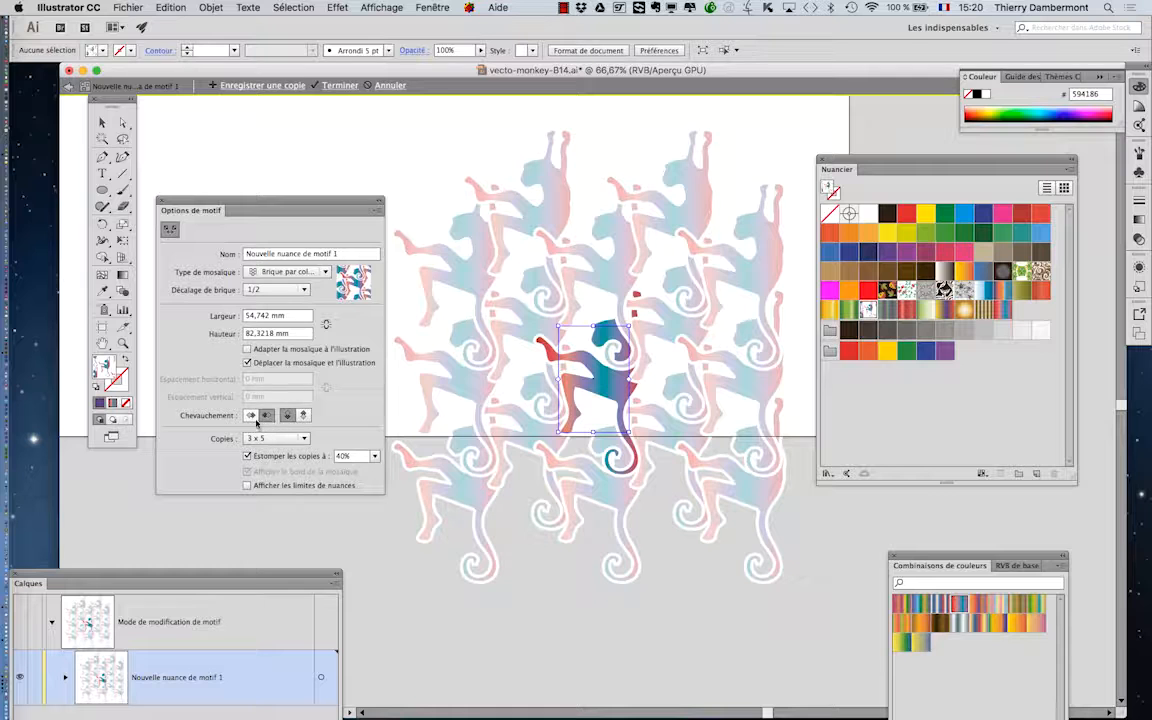
pyautogui.click(267, 417)
pyautogui.click(305, 416)
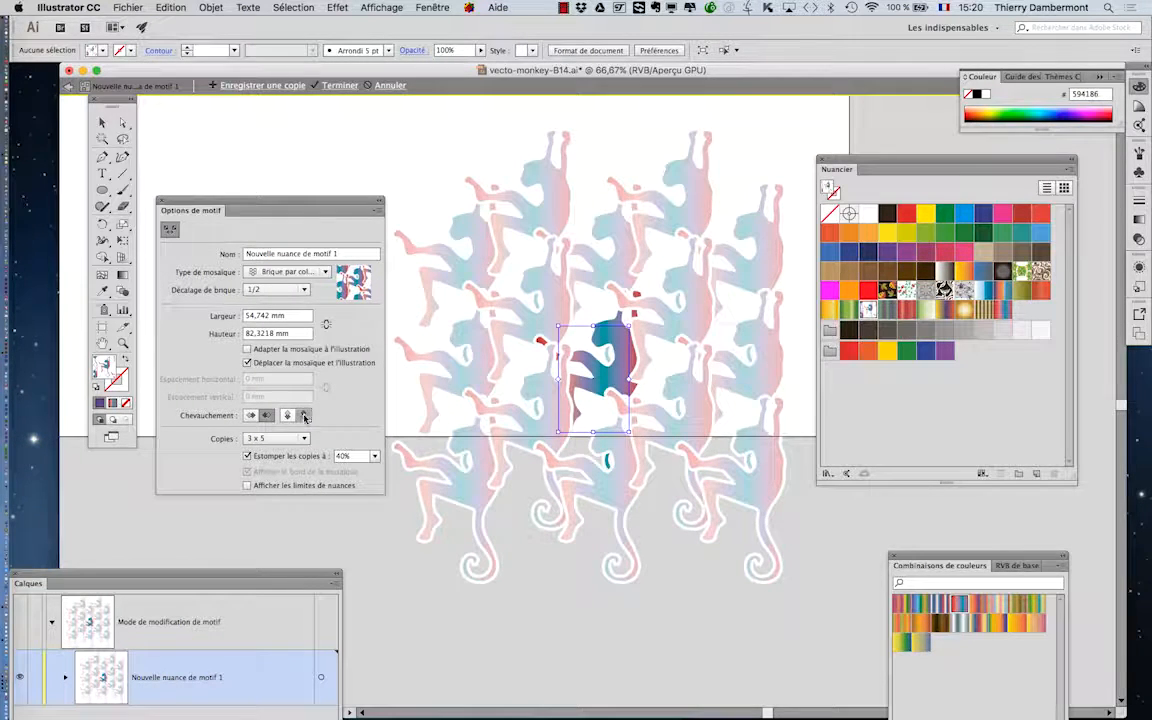
pyautogui.click(288, 417)
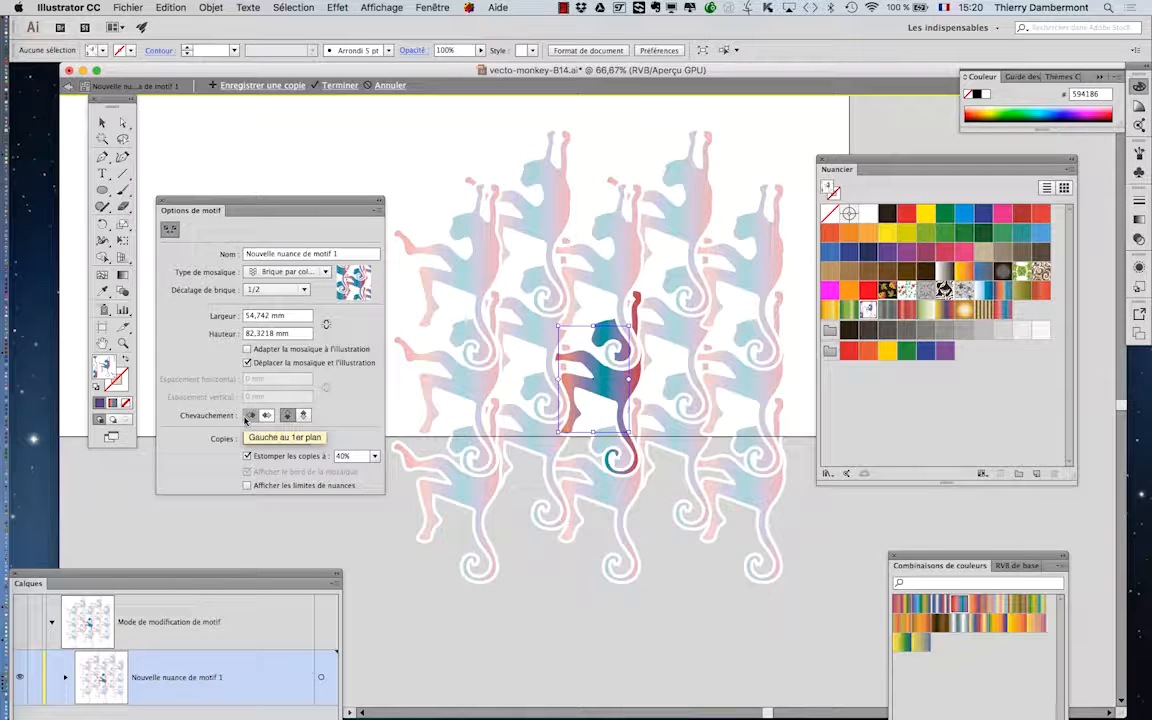
pyautogui.click(267, 418)
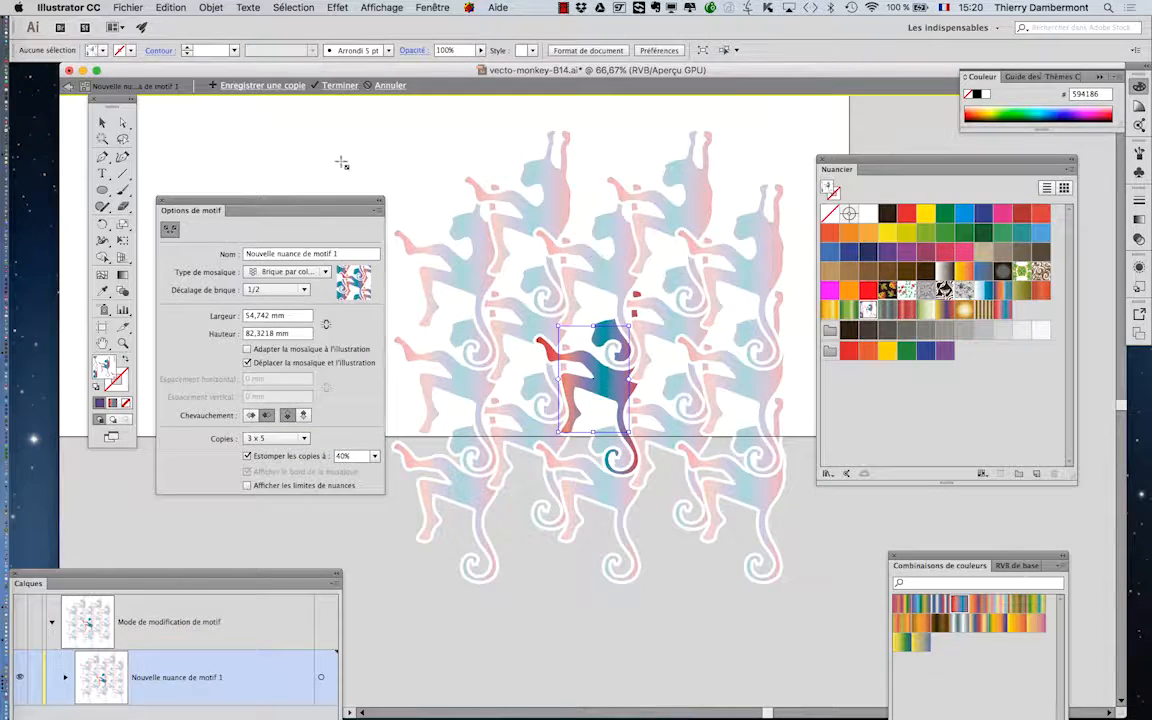
# Step: Preview the monkey pattern with 9 x 9 copies across the artboard
pyautogui.moveTo(335, 201); pyautogui.dragTo(394, 201)
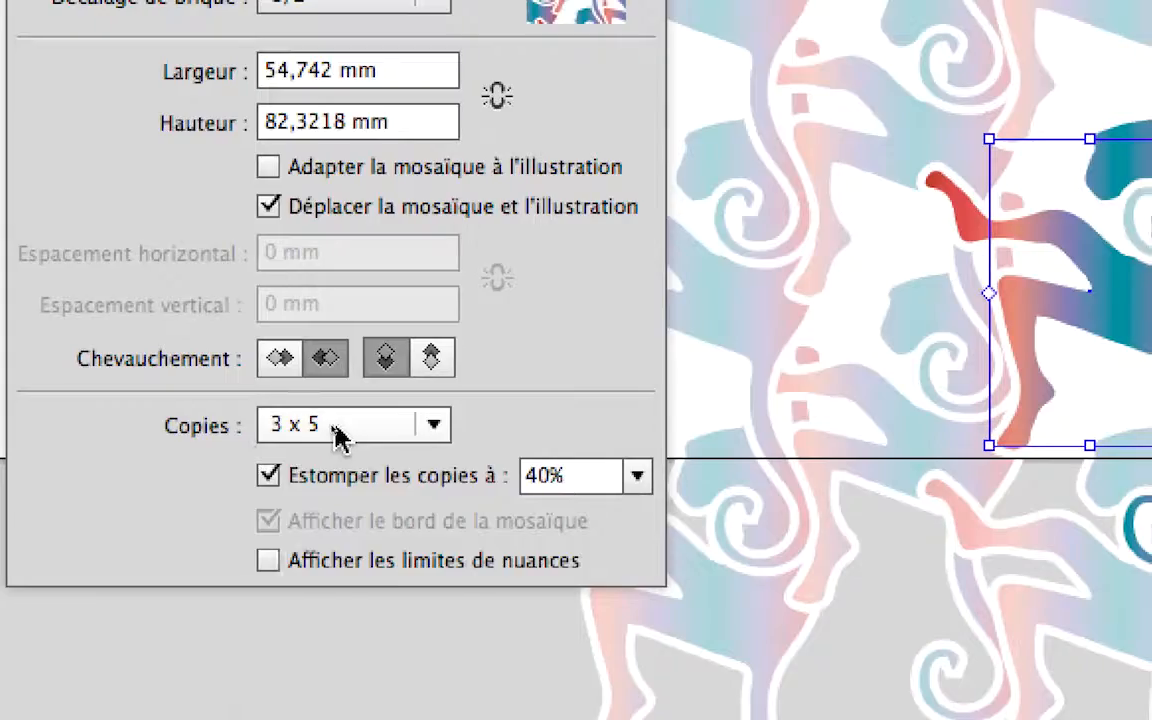
pyautogui.click(340, 440)
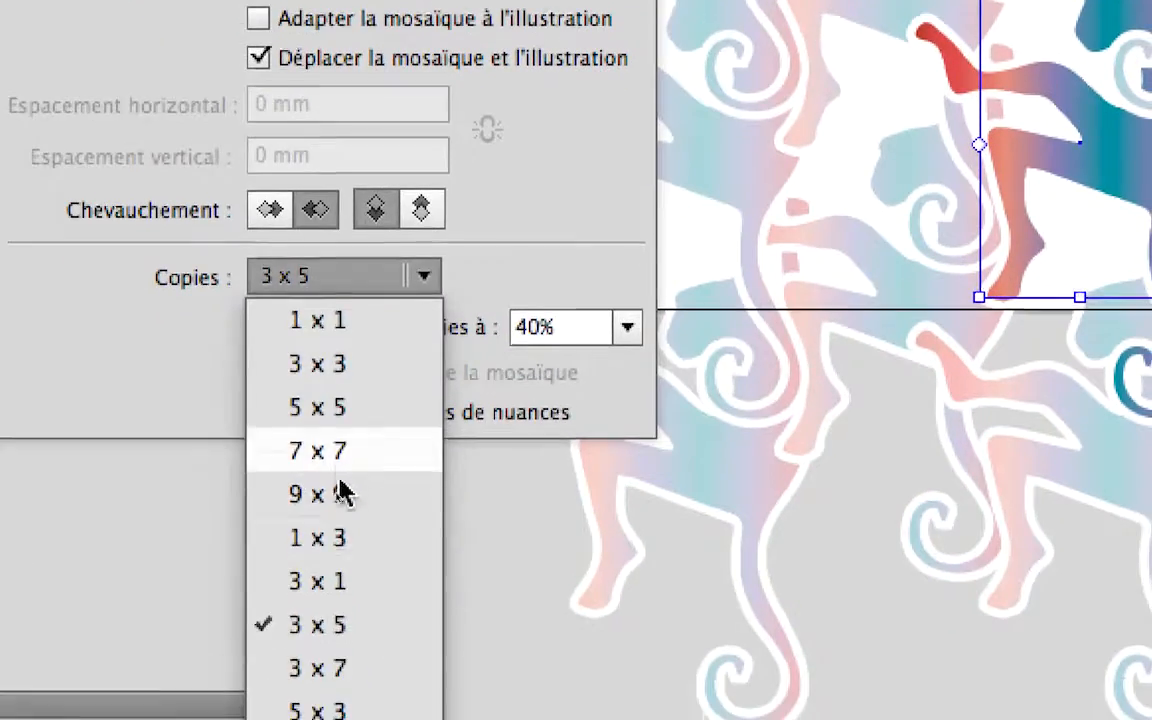
pyautogui.click(340, 492)
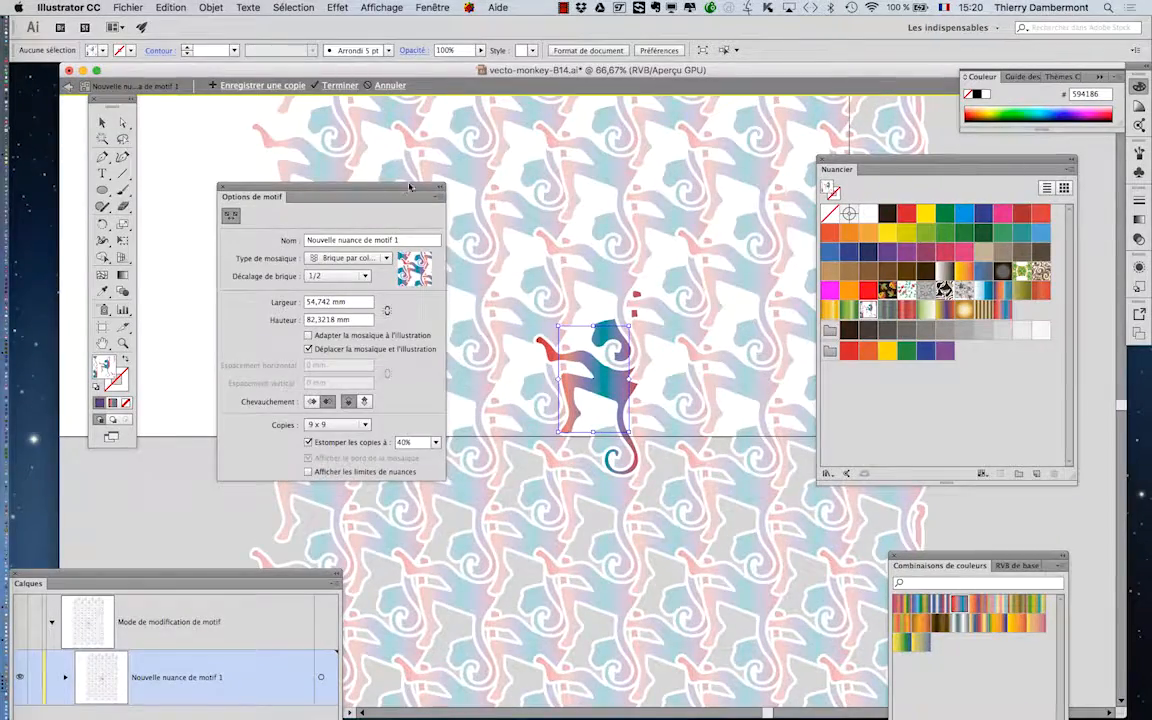
pyautogui.moveTo(409, 186); pyautogui.dragTo(270, 483)
pyautogui.scroll(-1, 648, 494)
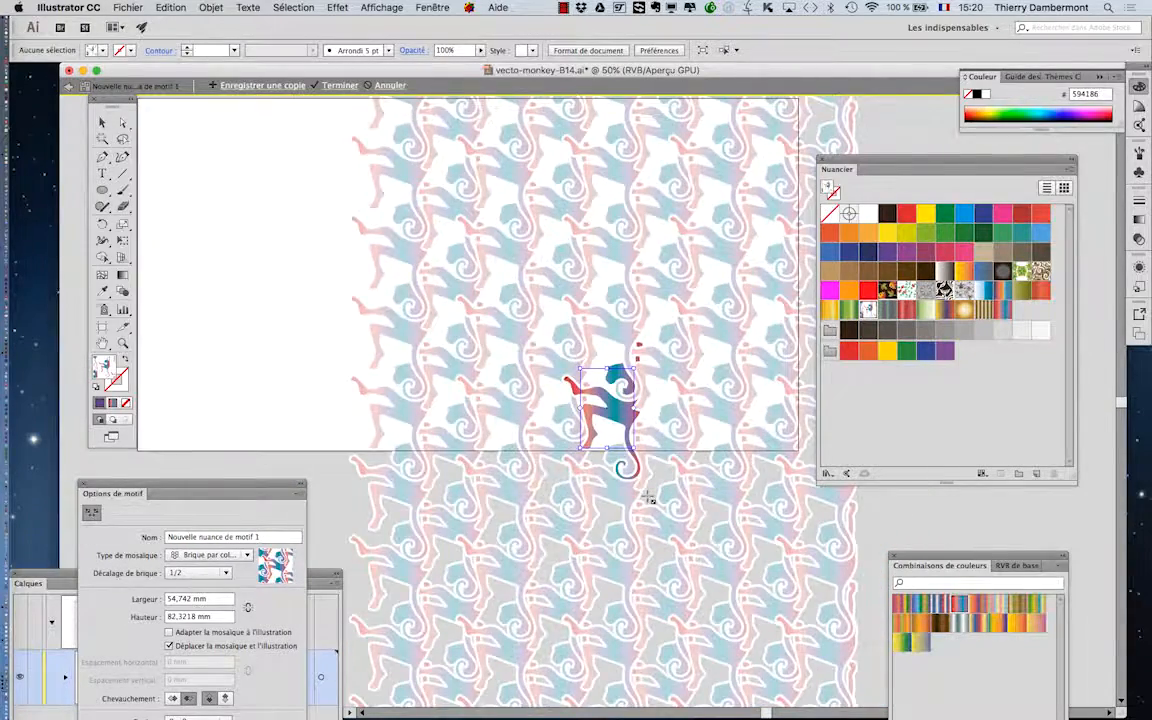
pyautogui.scroll(-1, 648, 498)
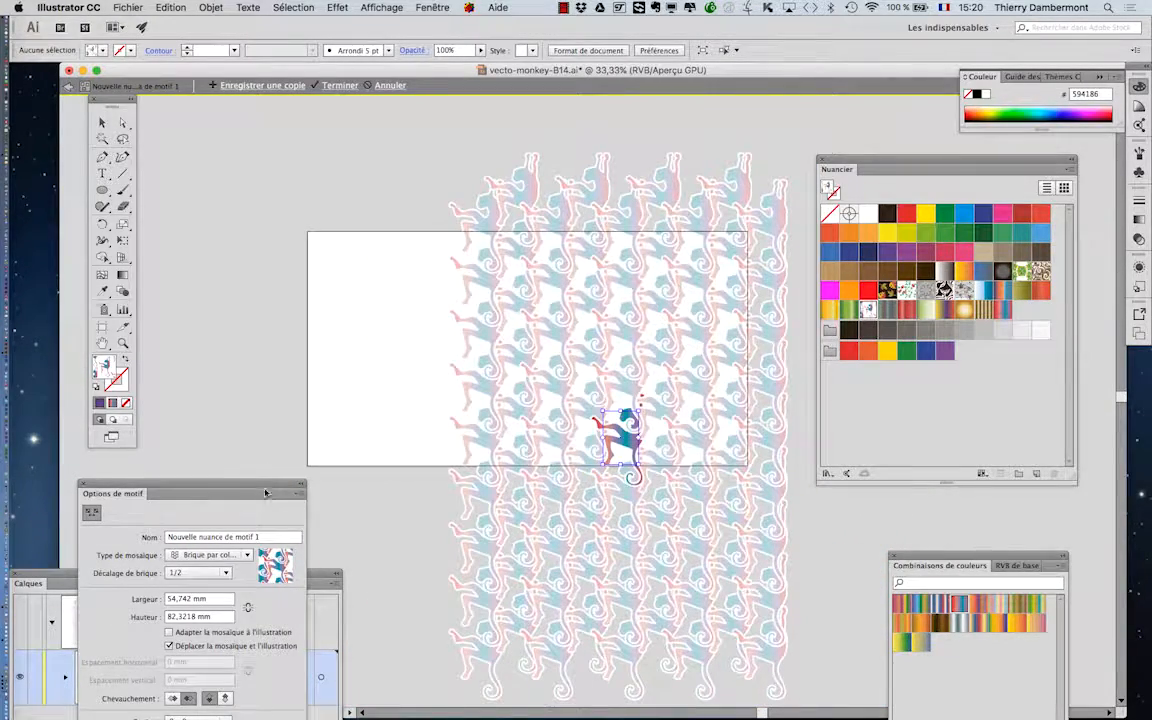
# Step: Set the pattern preview to 5 x 5 copies after trying 7 x 7, and exit pattern editing mode keeping the changes
pyautogui.moveTo(266, 492); pyautogui.dragTo(350, 219)
pyautogui.click(286, 449)
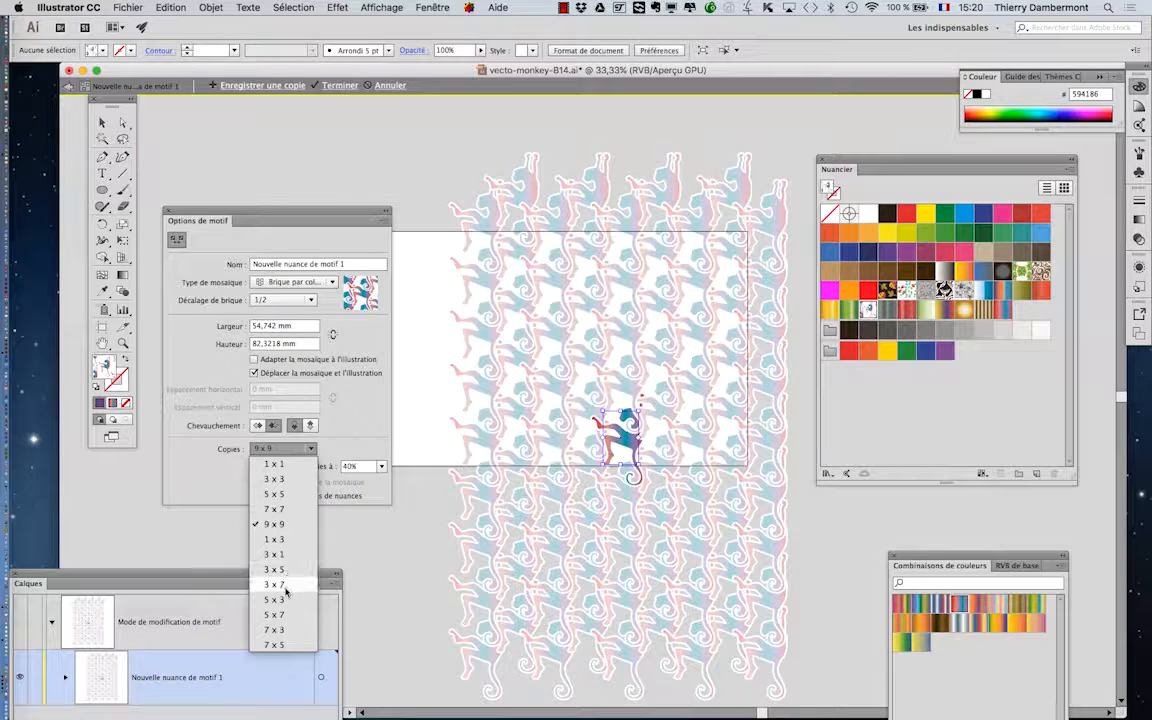
pyautogui.click(281, 496)
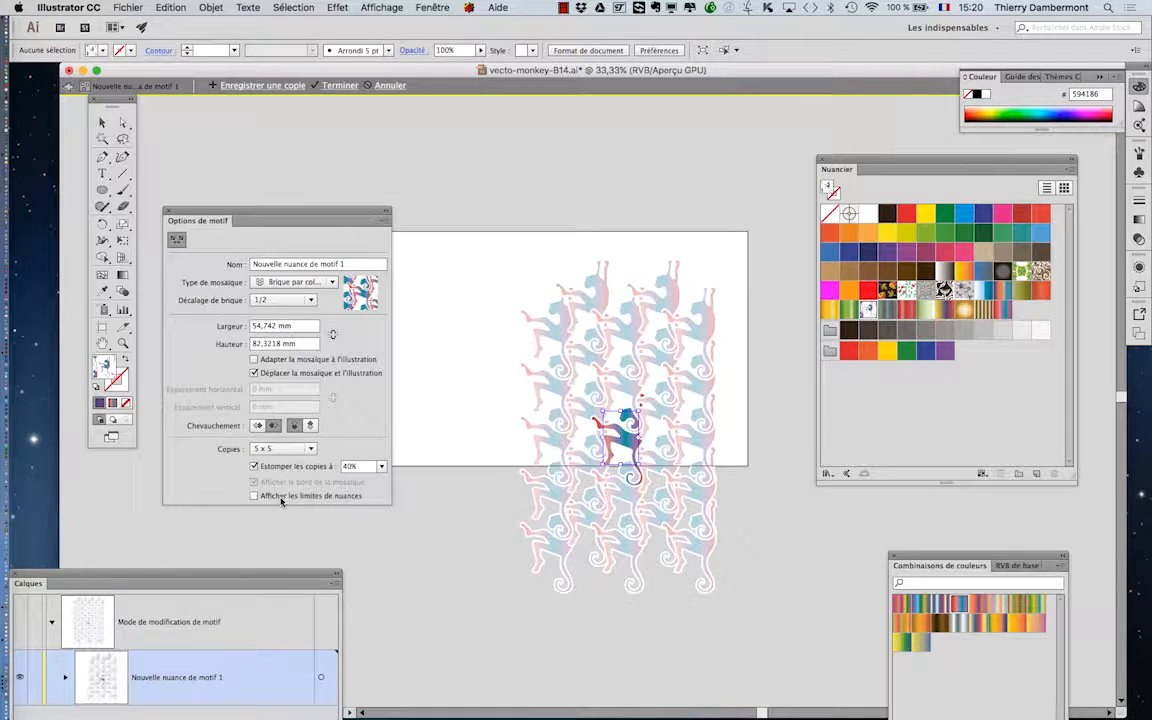
pyautogui.click(262, 449)
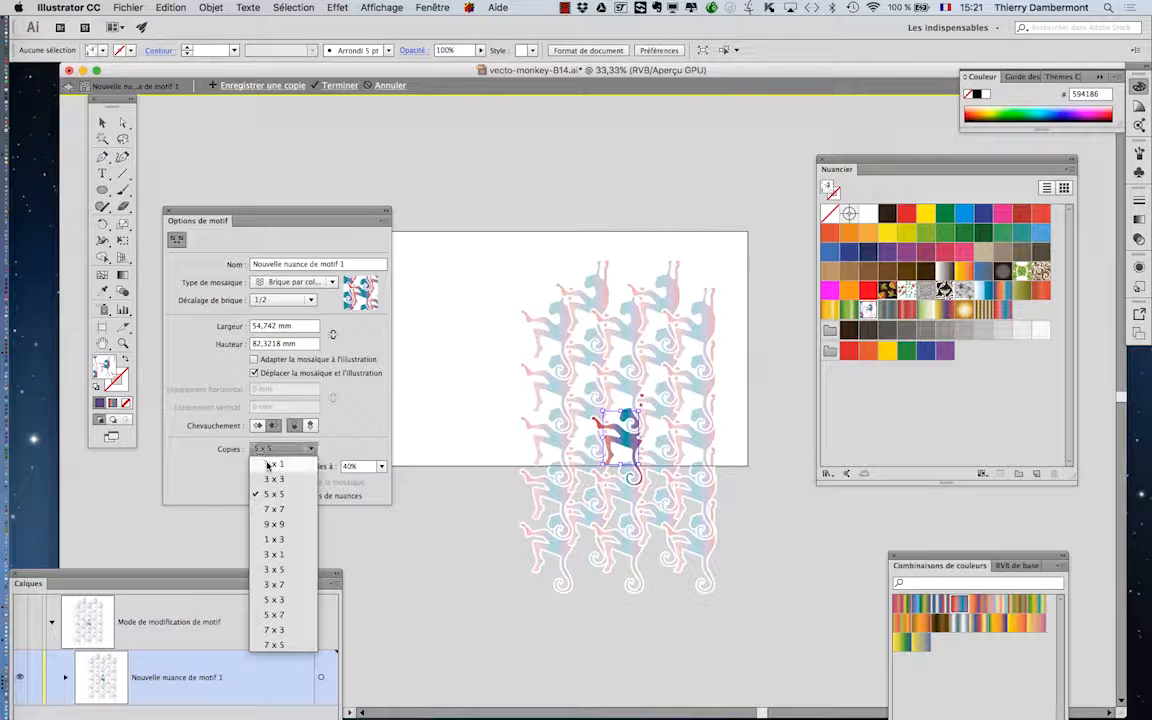
pyautogui.click(285, 510)
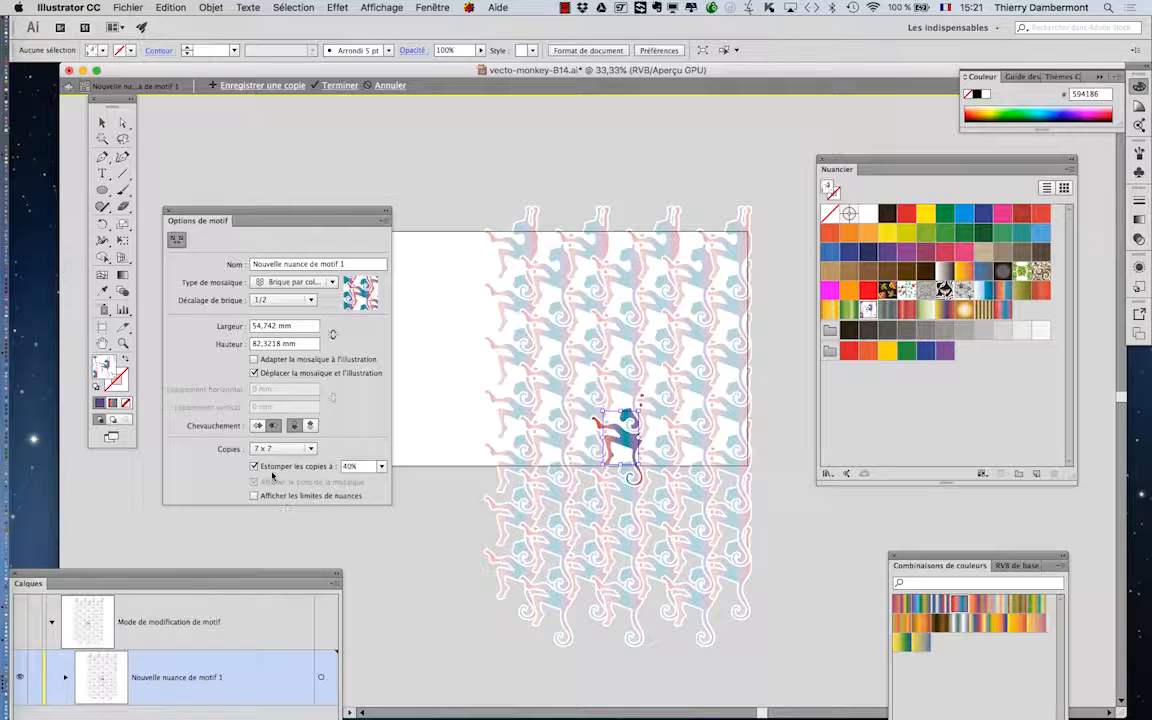
pyautogui.click(299, 449)
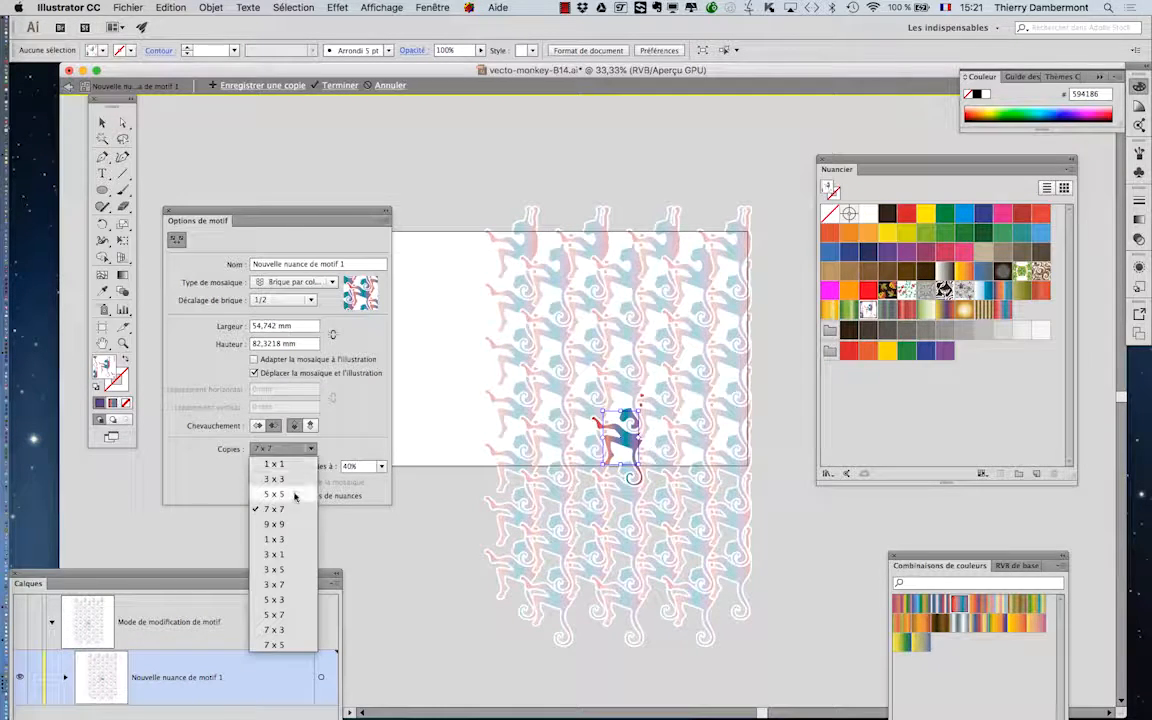
pyautogui.click(295, 495)
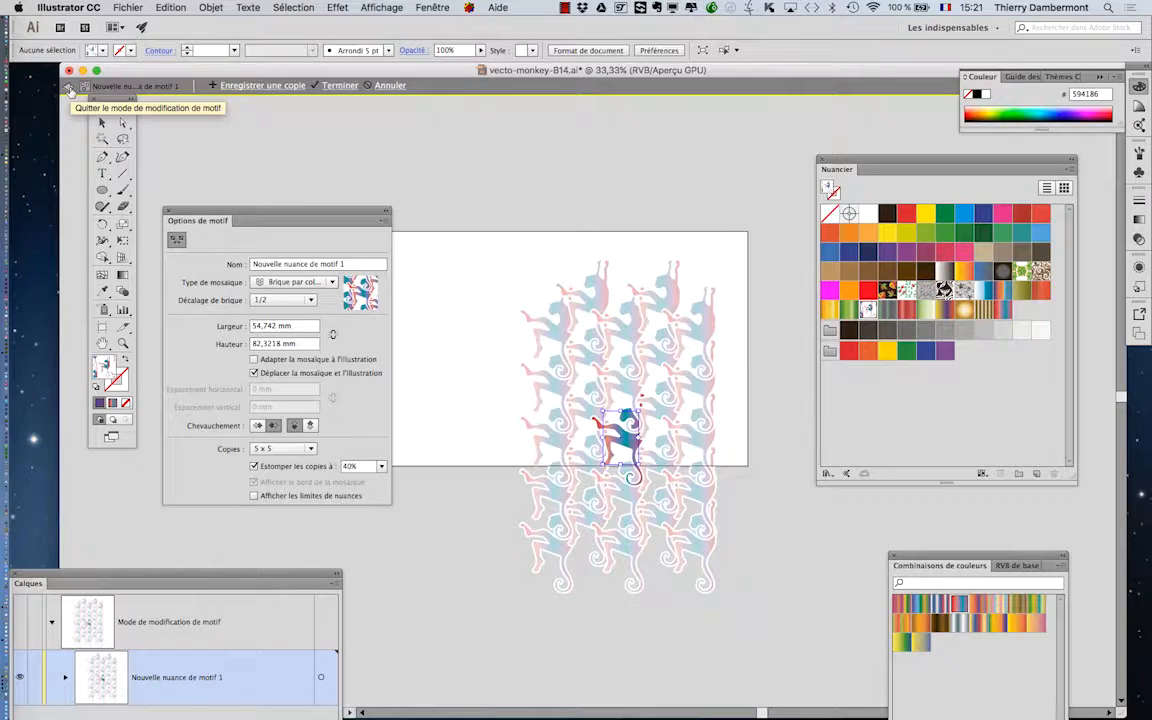
pyautogui.click(68, 89)
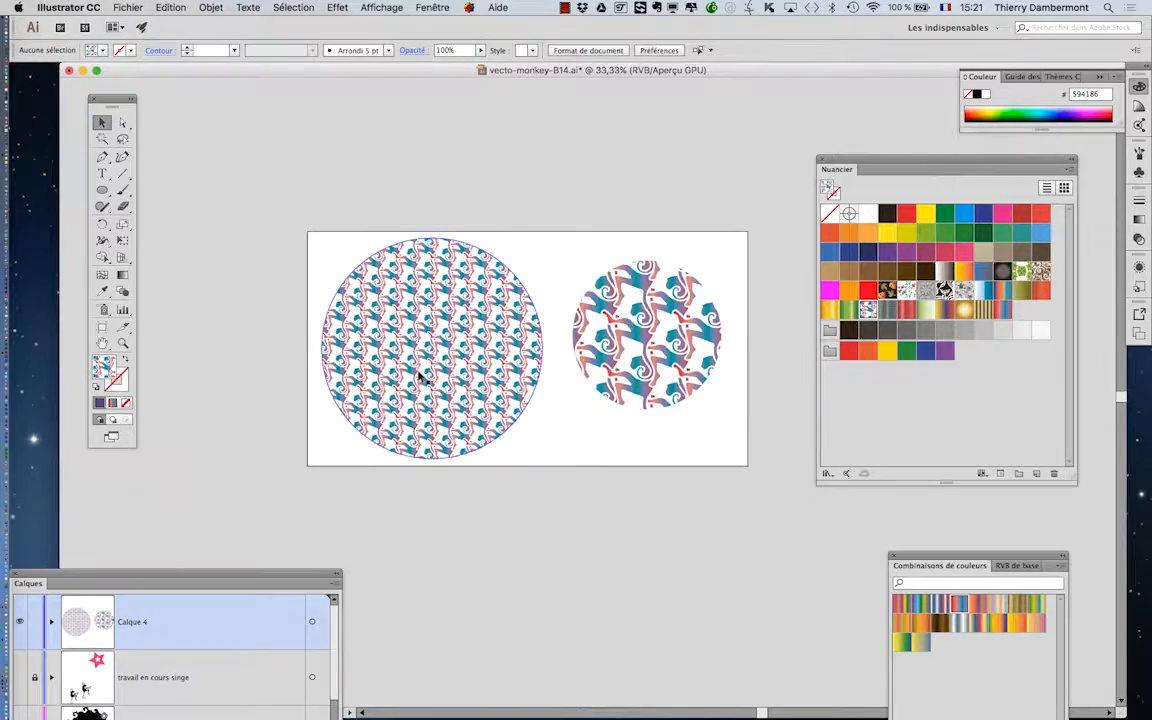
# Step: Save a new version of the document as vecto-monkey-B15.ai in Adobe Illustrator format, in the B1A2 Ai - partie 2 folder, with Illustrator CC compatibility
pyautogui.scroll(3, 421, 376)
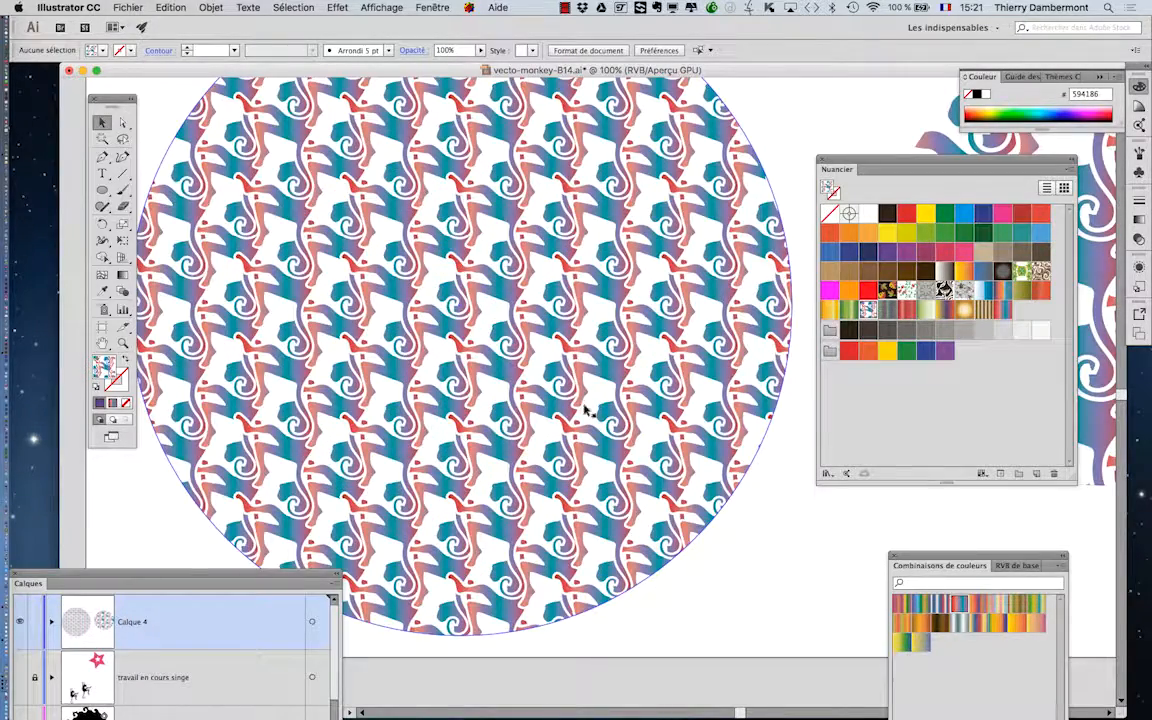
pyautogui.scroll(-2, 588, 407)
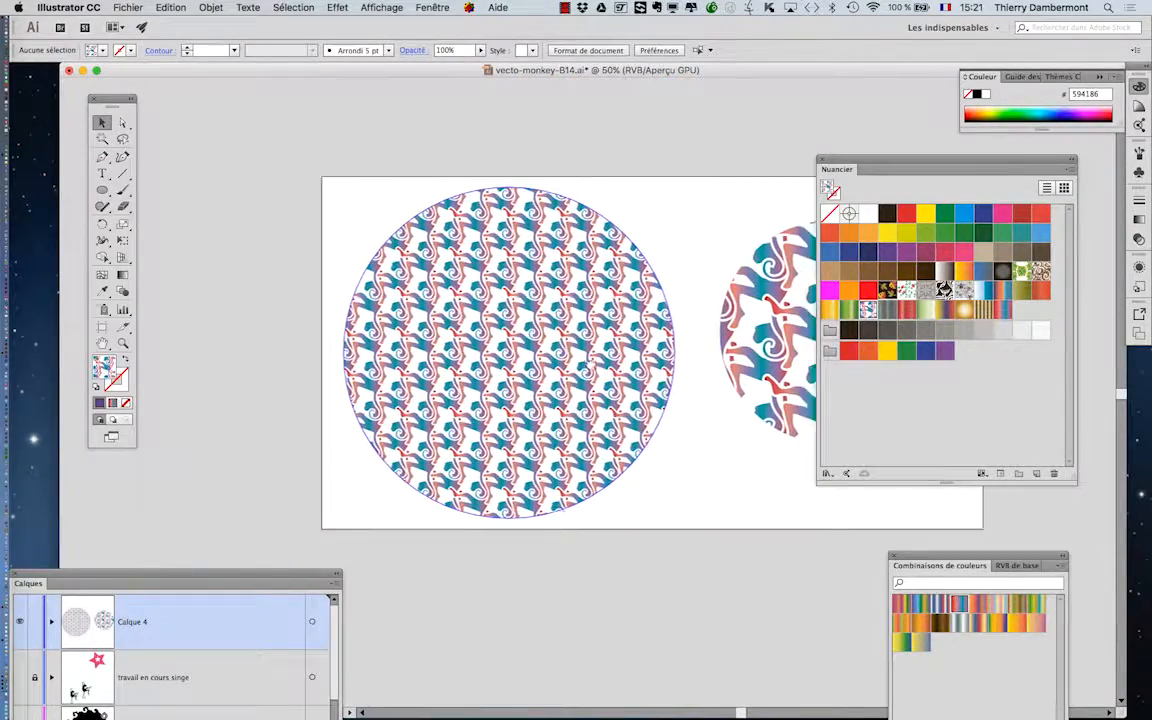
pyautogui.click(128, 8)
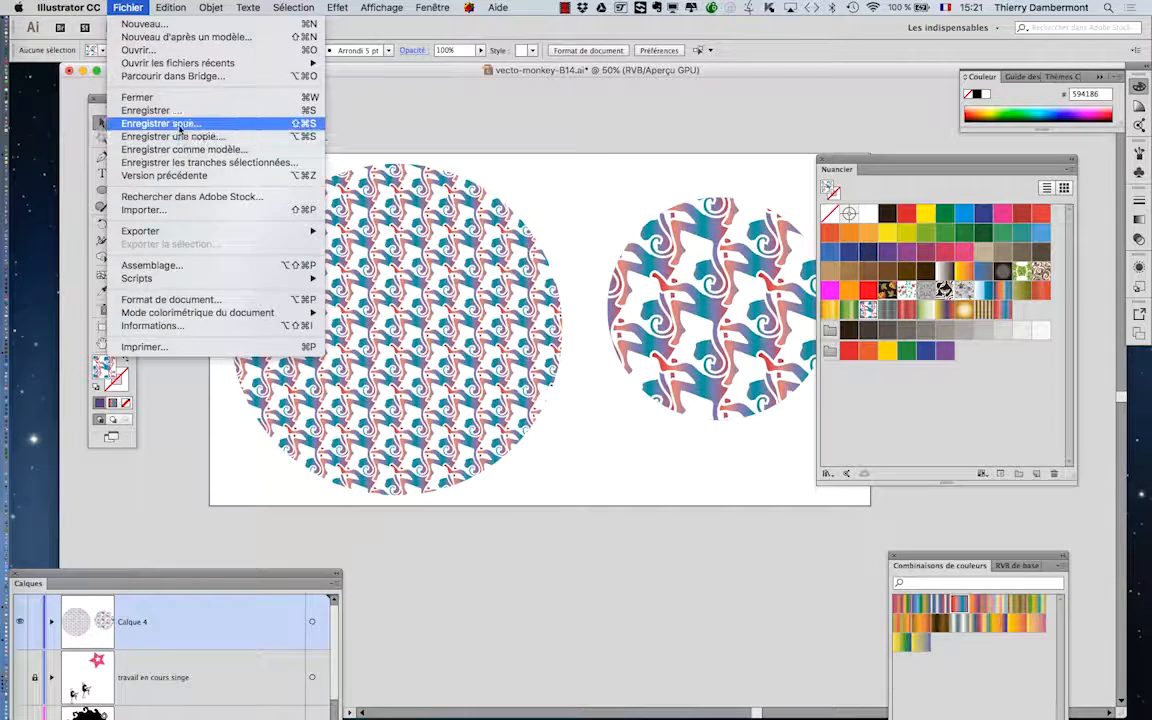
pyautogui.click(180, 124)
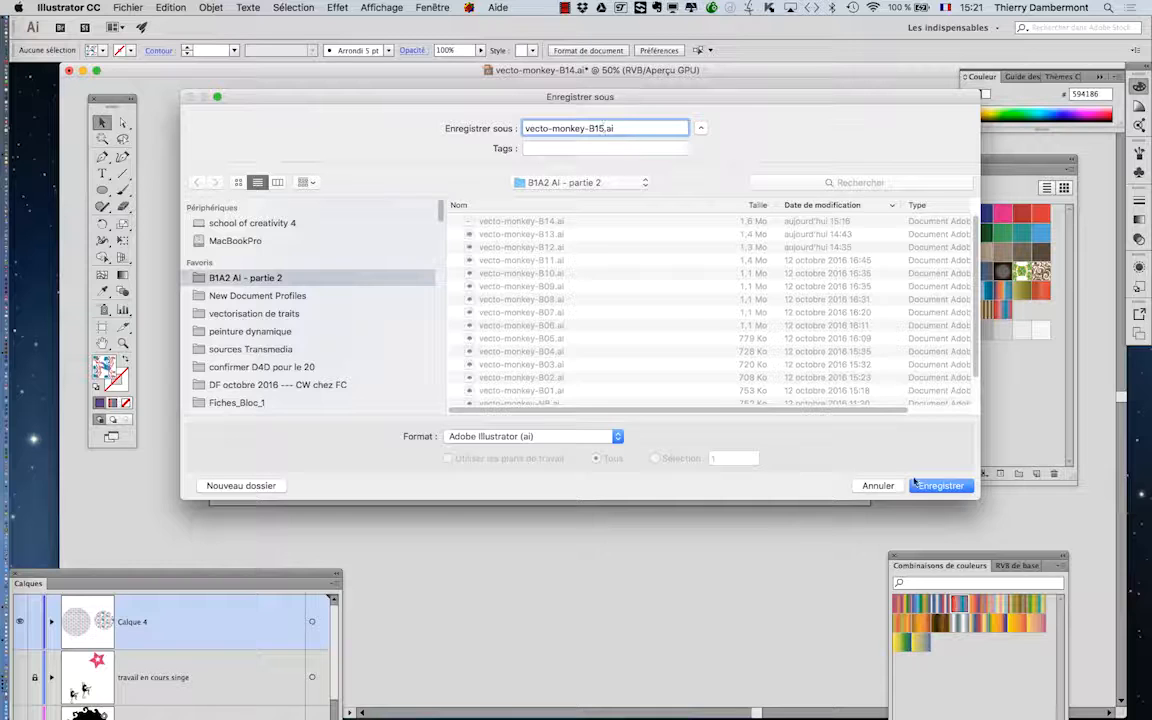
pyautogui.click(957, 485)
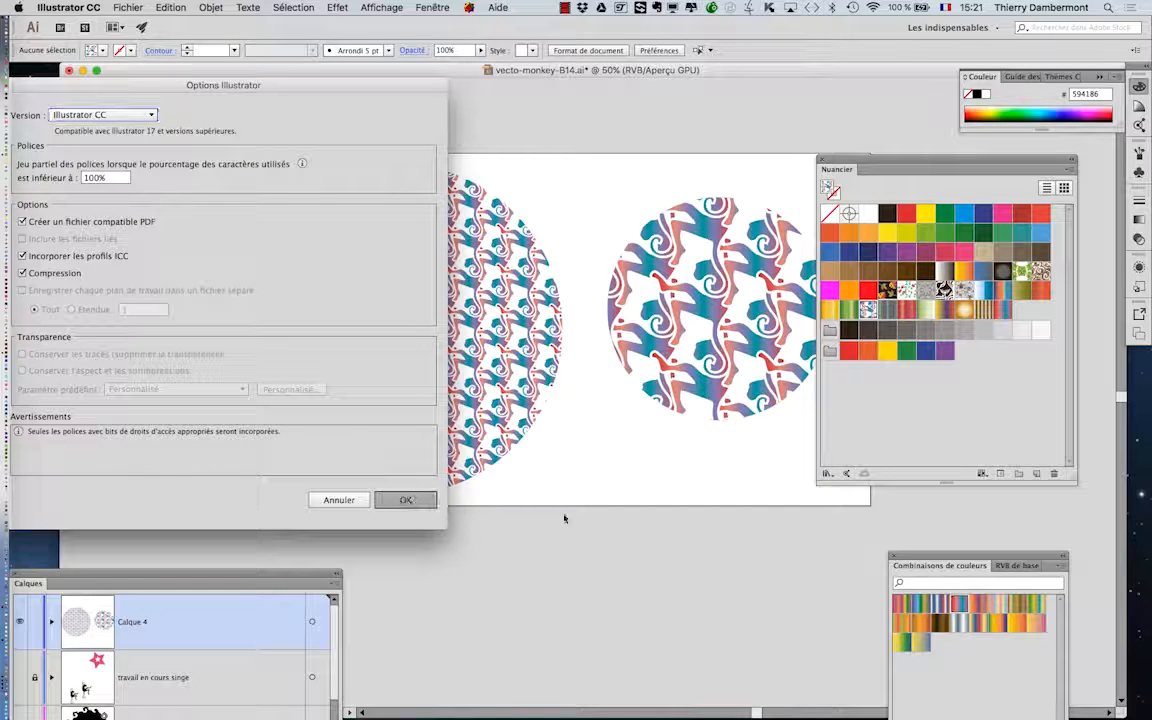
pyautogui.press('Return')
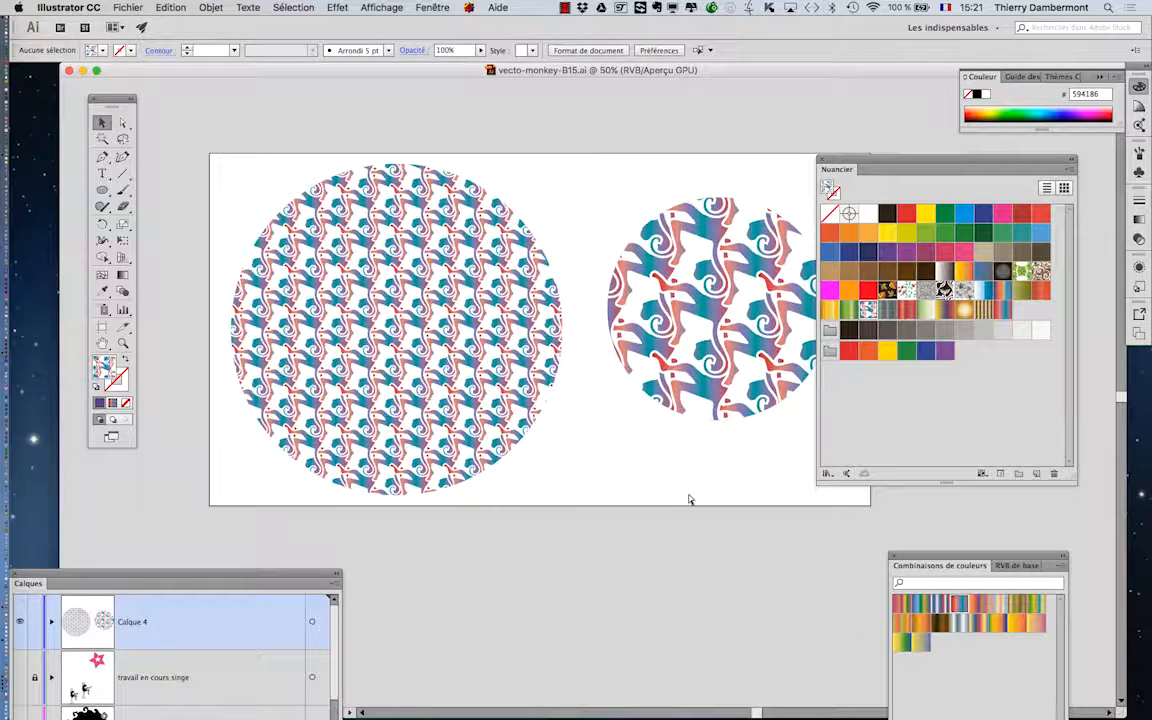